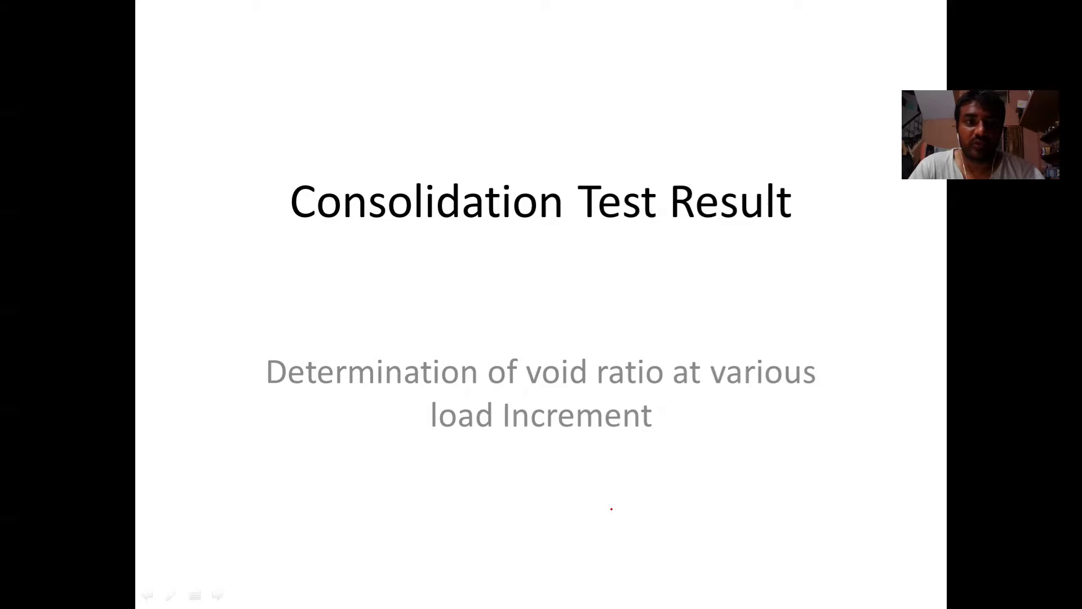
Advance the slideshow from the title slide to the consolidation apparatus diagram
key("Right")
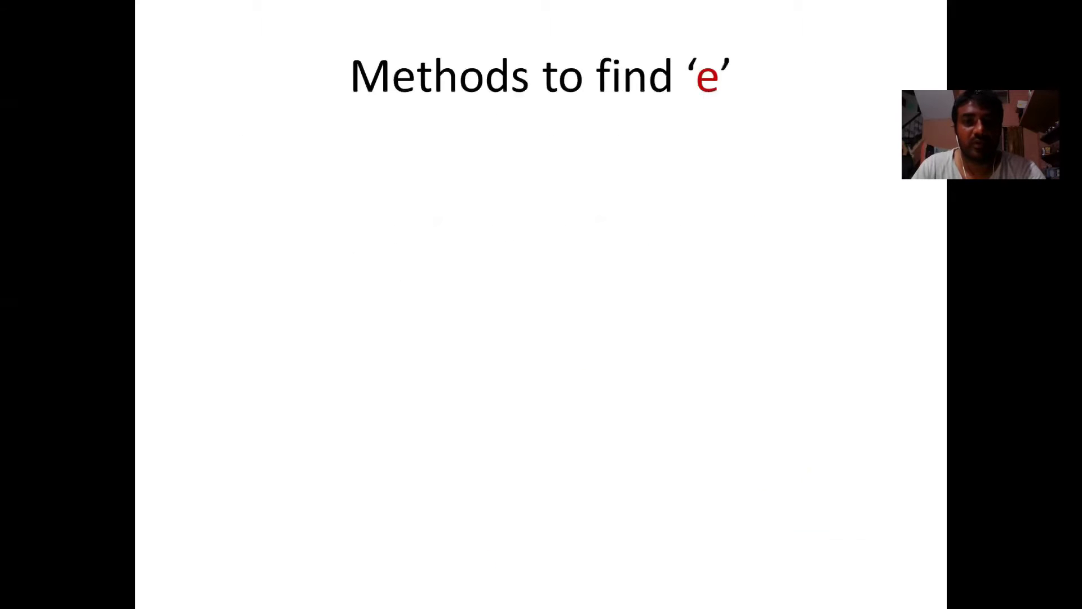
key("Right")
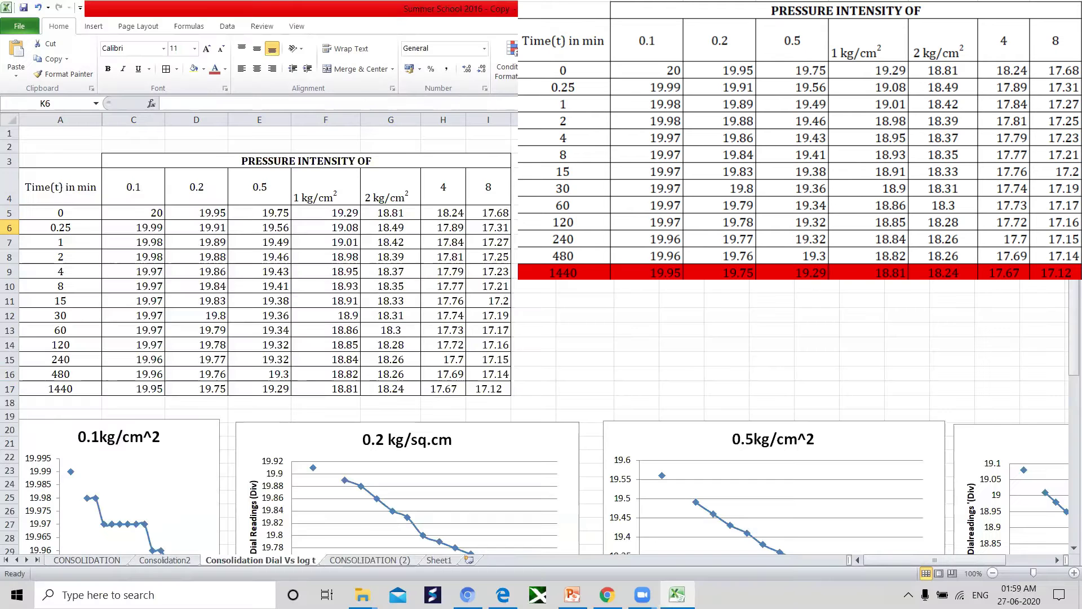
Point out the Time(t) heading and the 0.1, 0.2, 0.5, 1, 2, 4 and 8 kg/cm² pressure headings
left_click(67, 188)
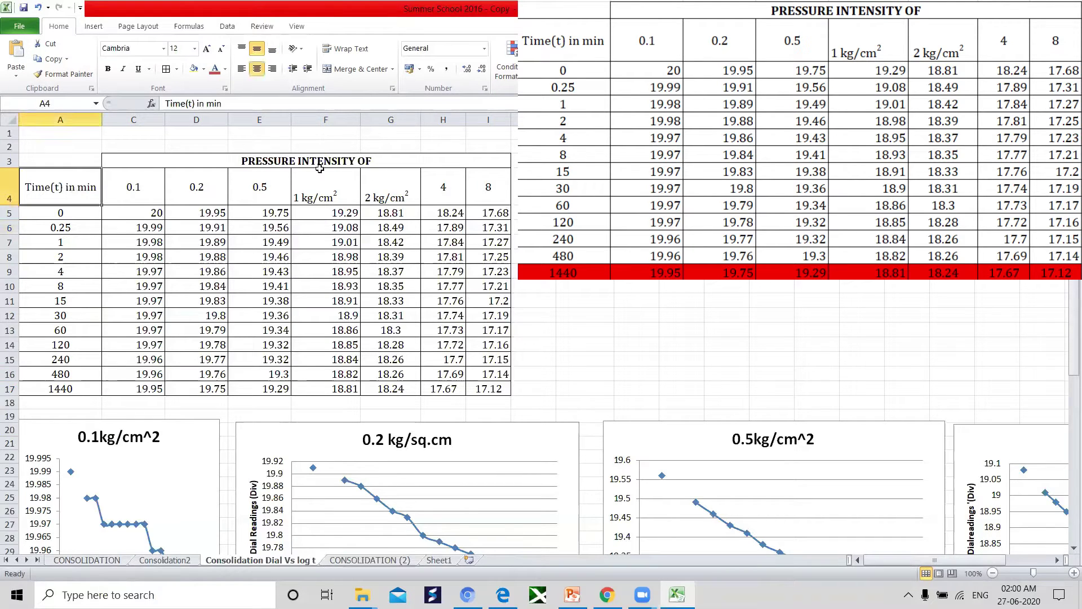
left_click(151, 190)
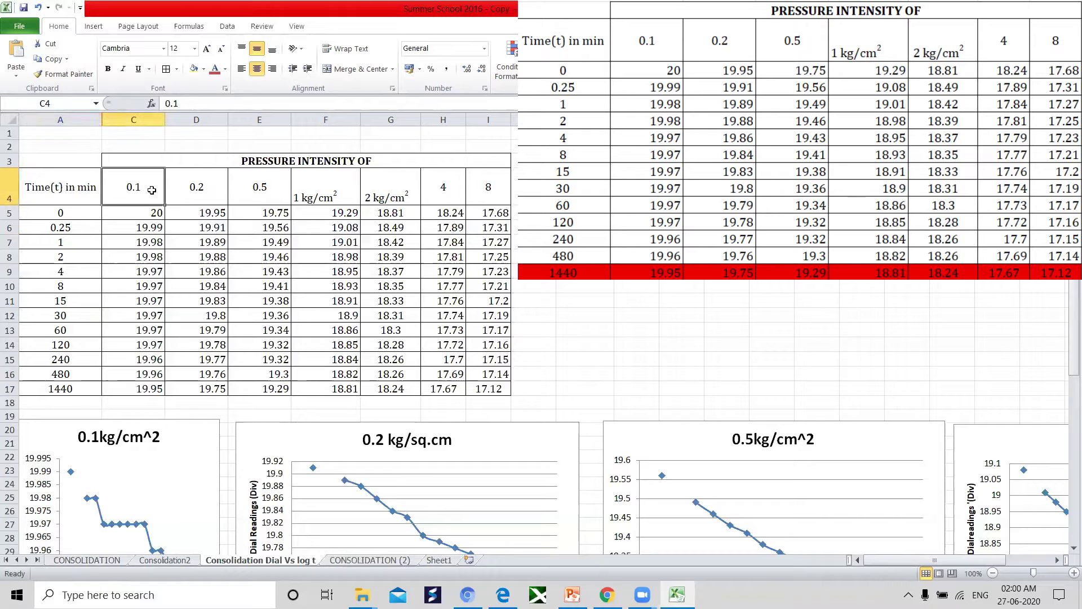
left_click(202, 192)
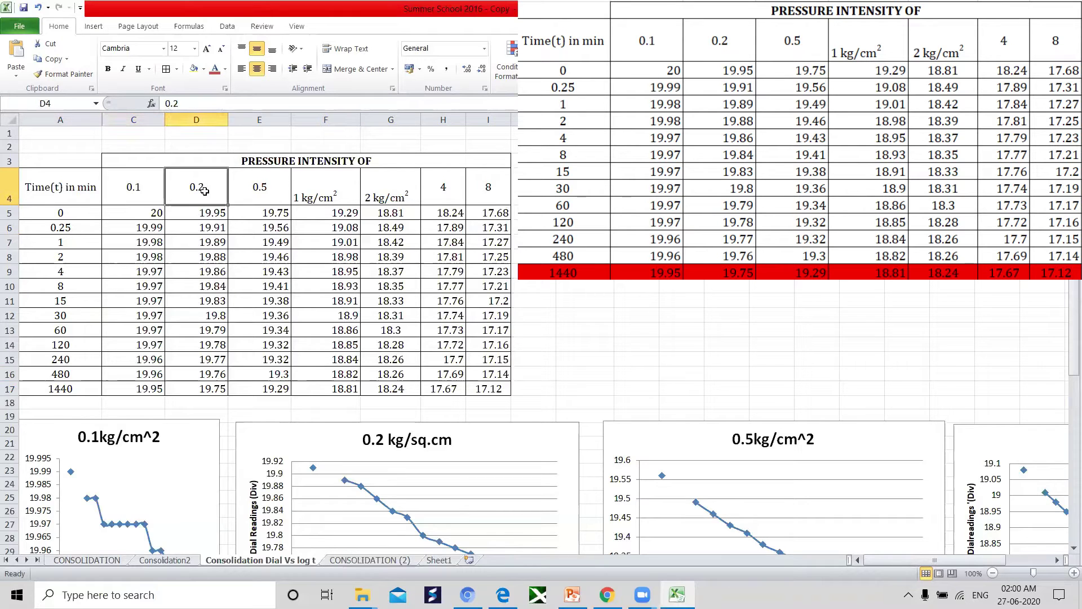
left_click(272, 191)
left_click(323, 191)
left_click(400, 192)
left_click(443, 192)
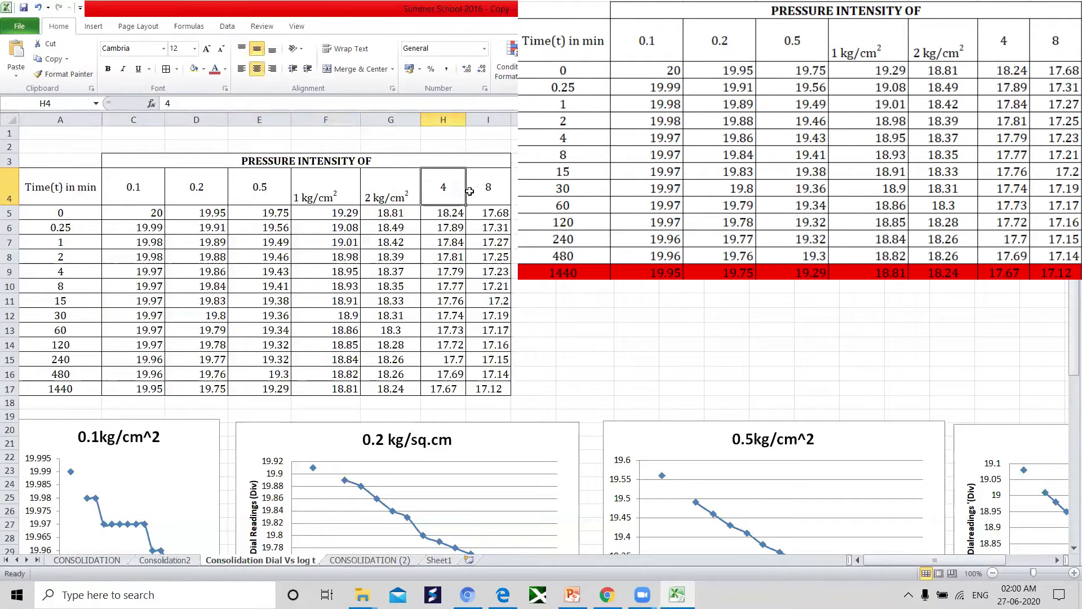
left_click(471, 191)
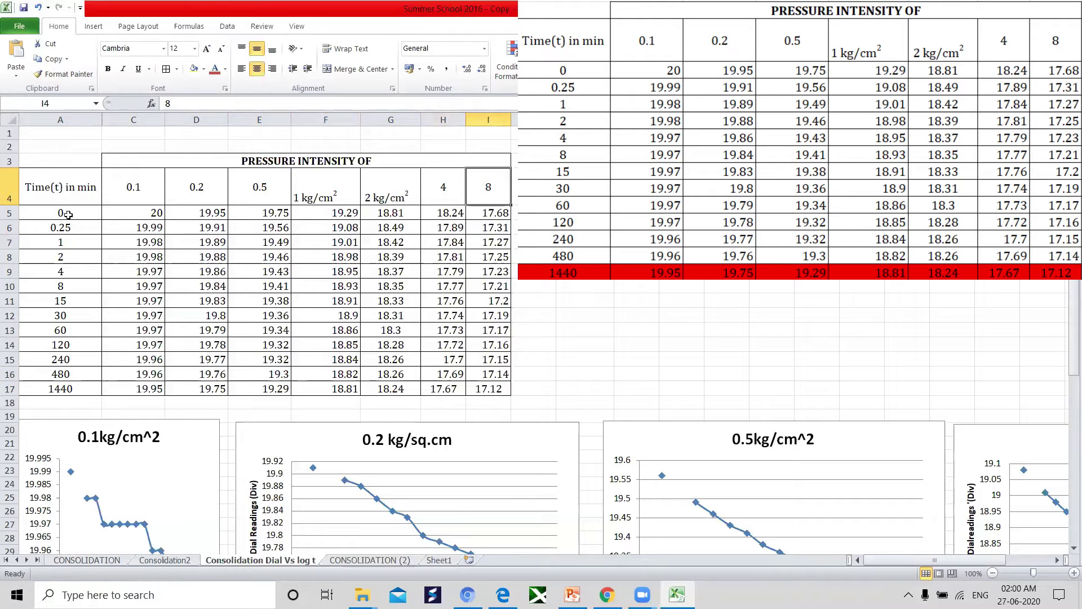
Highlight the dial reading block, the 0.1 readings, the elapsed times and the 0.2 readings
left_click_drag(144, 218, 488, 383)
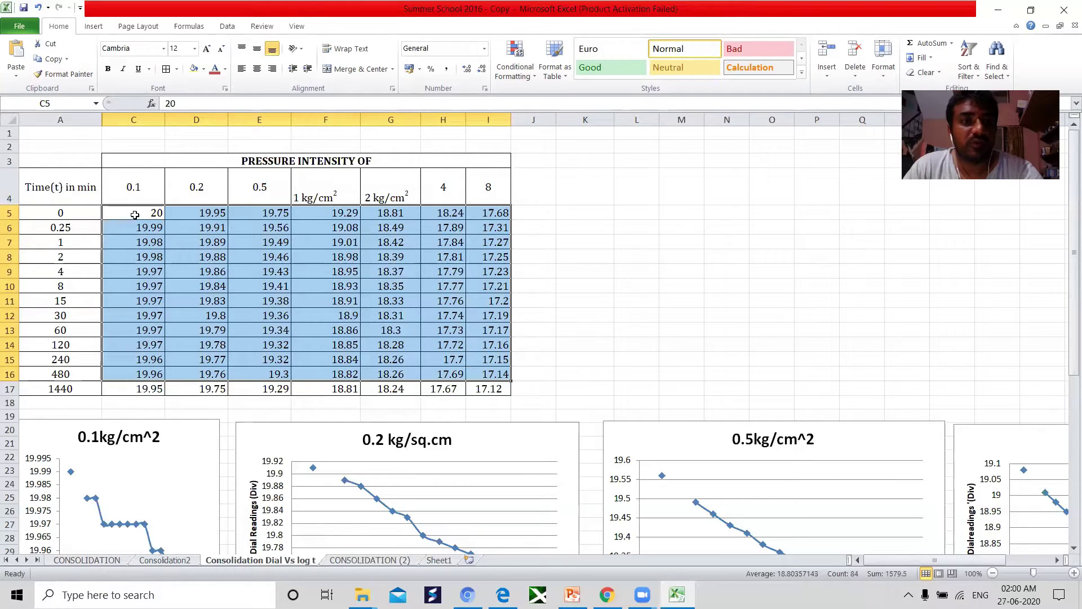
left_click_drag(136, 215, 135, 386)
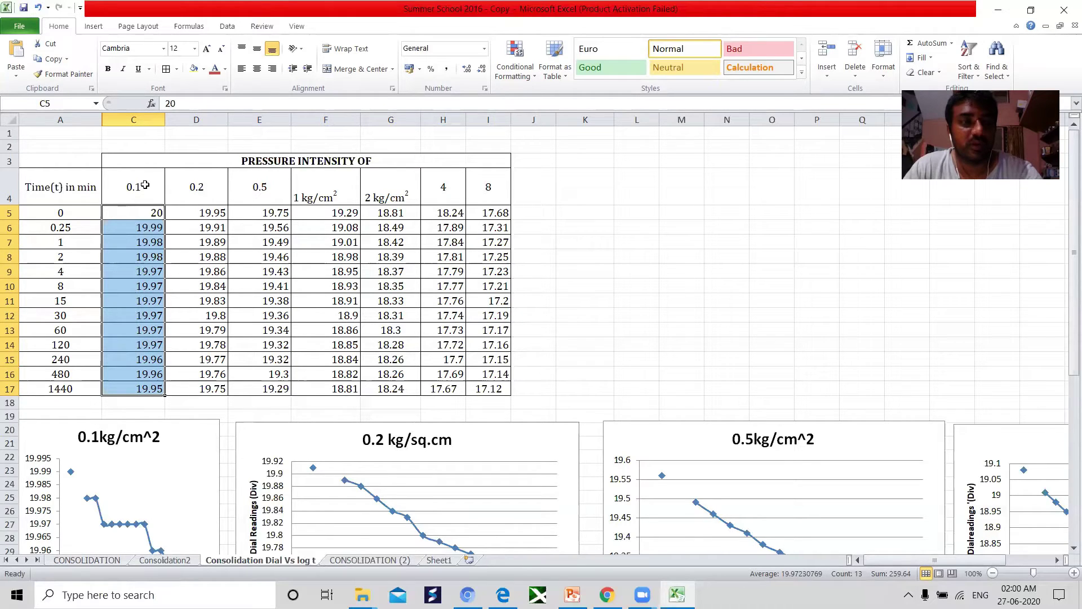
left_click_drag(72, 213, 67, 390)
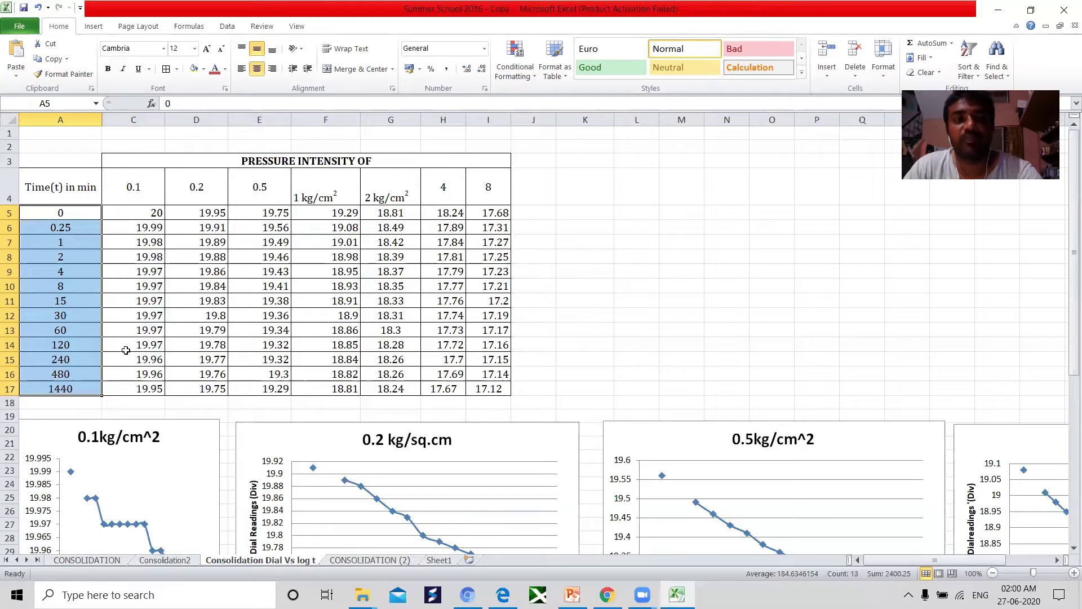
left_click(204, 186)
left_click_drag(203, 216, 206, 389)
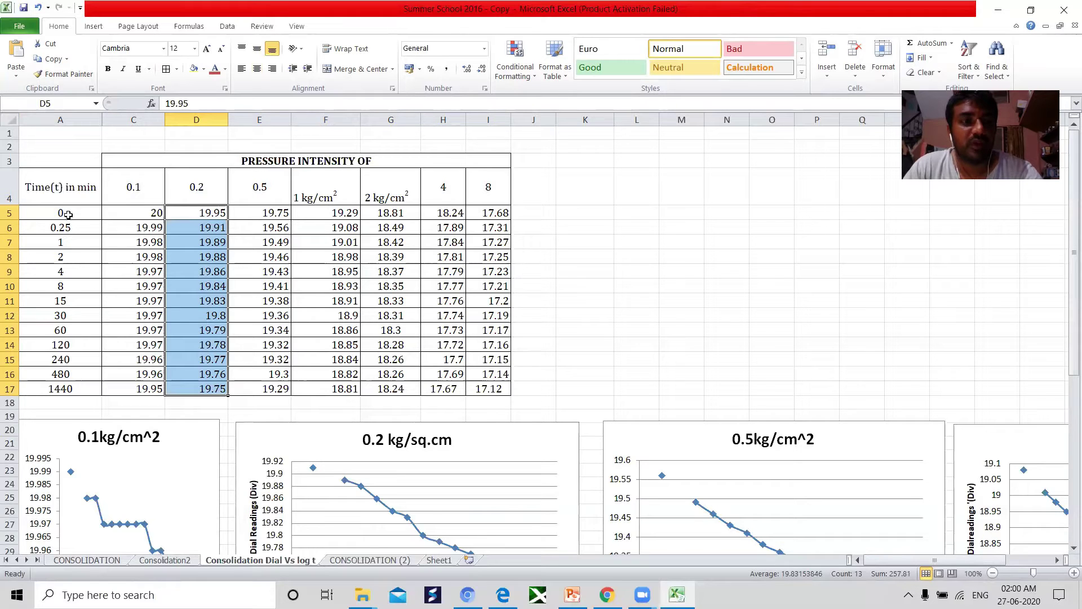
Re-highlight the elapsed times and 0.1 readings, then point out the 0.1, 0.2 and 0.5 headings
left_click_drag(61, 213, 67, 391)
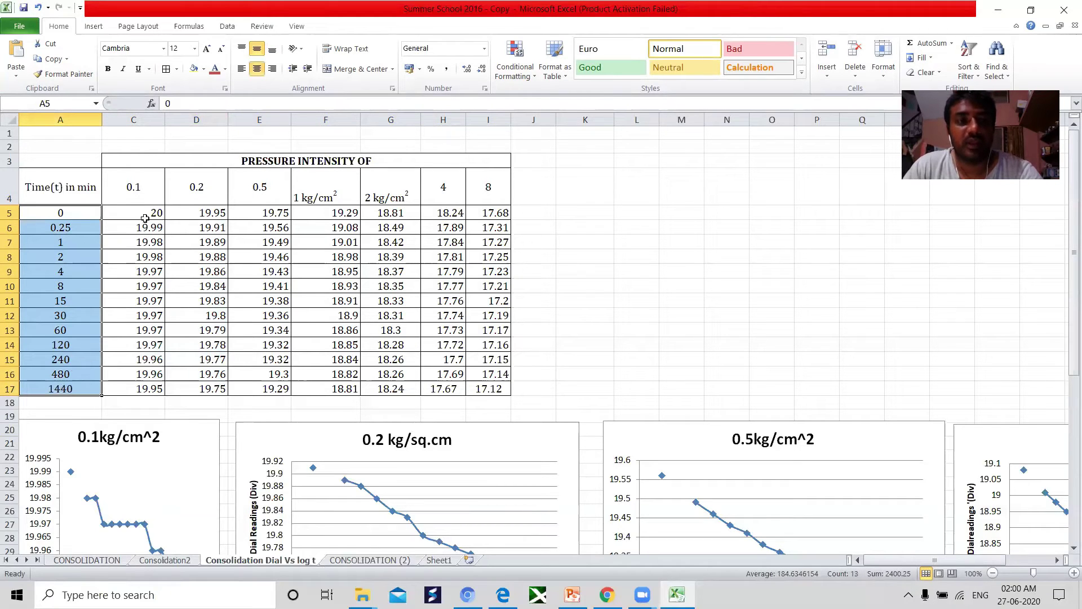
left_click_drag(138, 213, 140, 384)
left_click(151, 191)
left_click(204, 190)
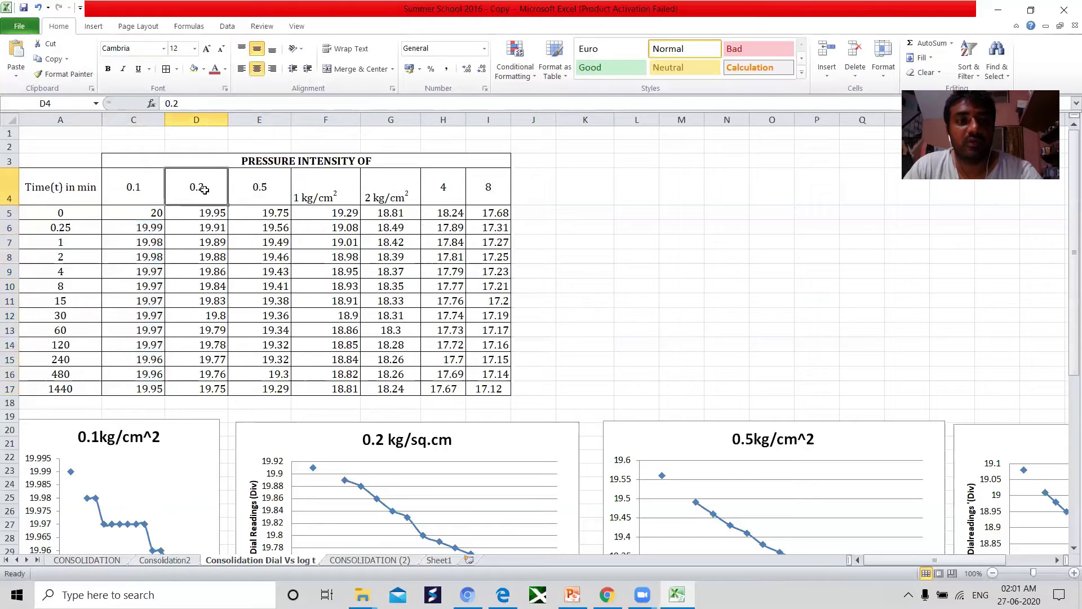
left_click(276, 194)
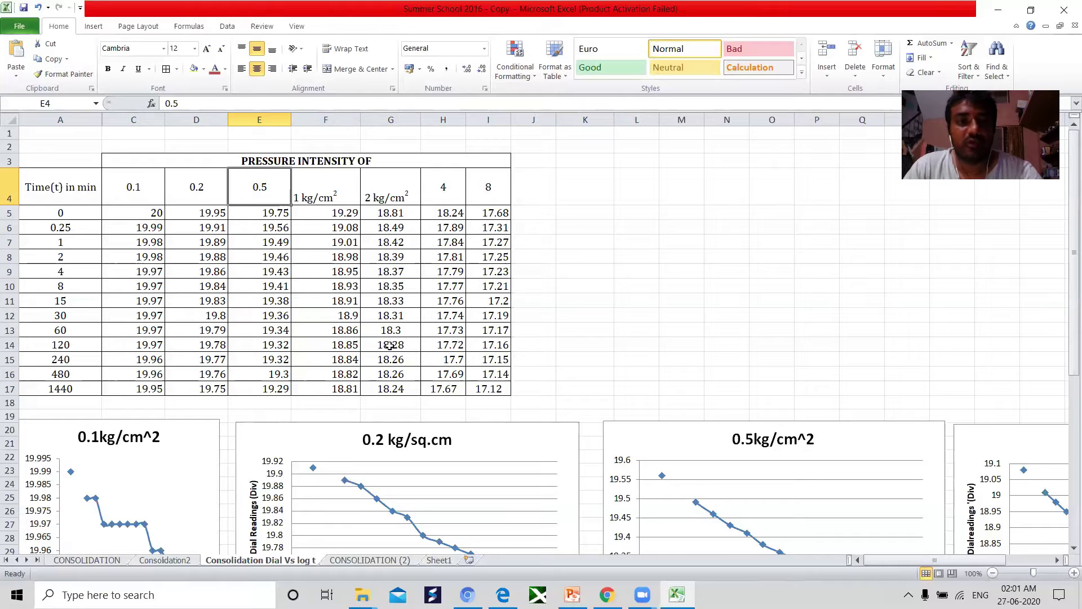
On CONSOLIDATION (2), highlight the specimen measurements and the H=H1-ΔH and Applied Pressure headings
key("ctrl+Page_Down")
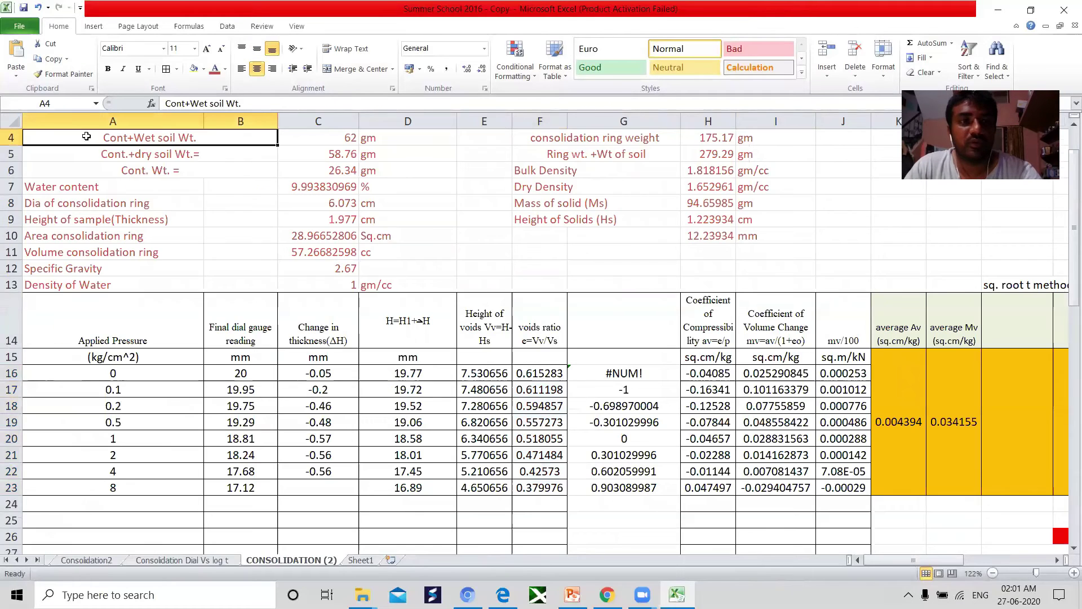
left_click_drag(141, 137, 764, 282)
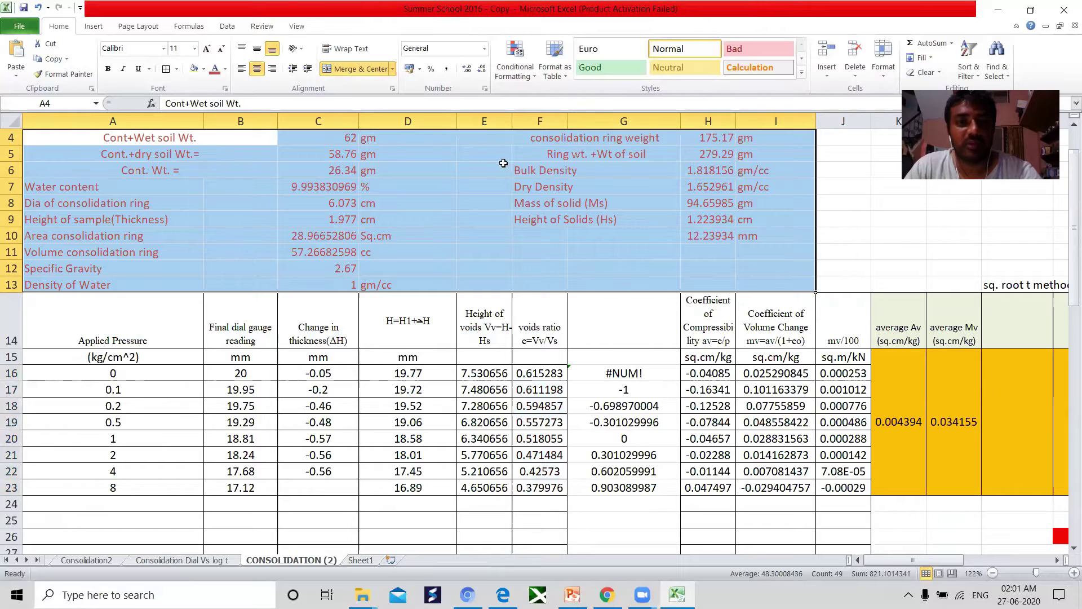
left_click(411, 318)
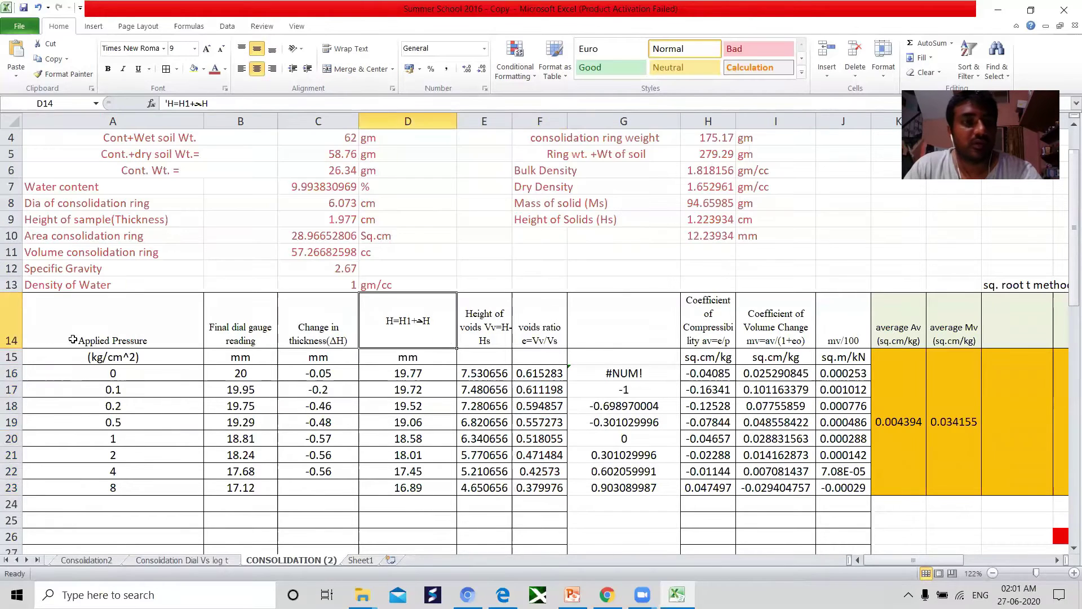
left_click(119, 333)
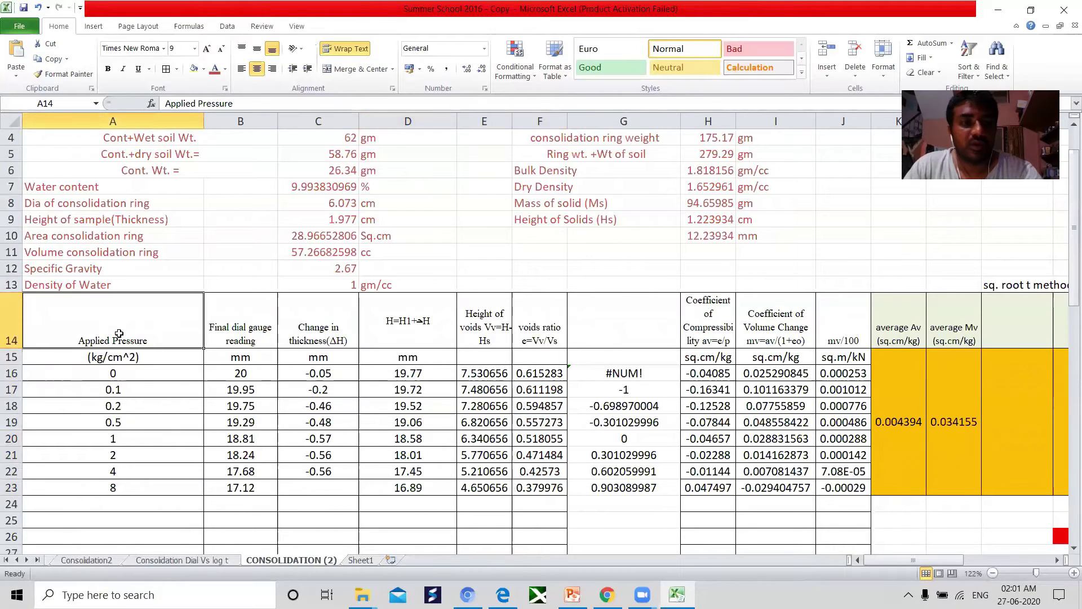
Highlight the applied pressure values 0 to 8 kg/cm² and their final dial gauge readings
left_click(125, 377)
left_click(124, 390)
left_click(121, 406)
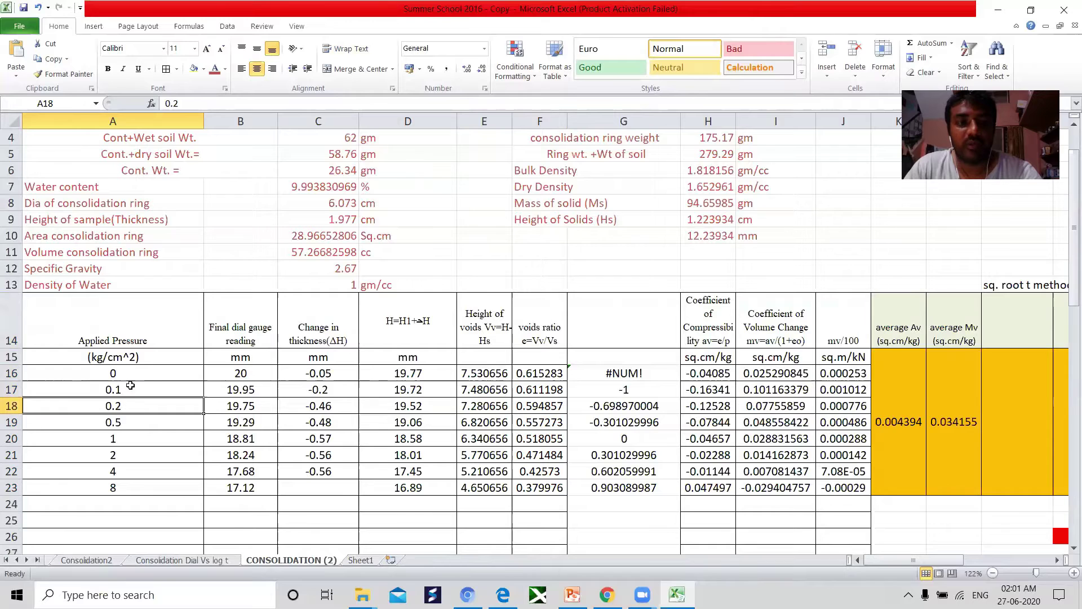
left_click_drag(132, 375, 132, 489)
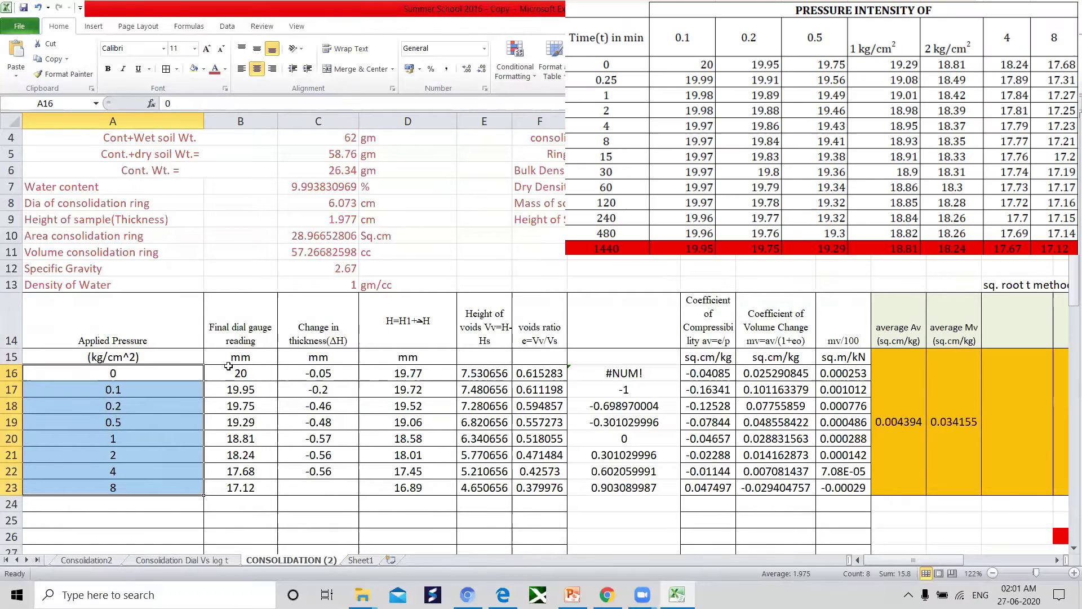
left_click_drag(240, 375, 239, 488)
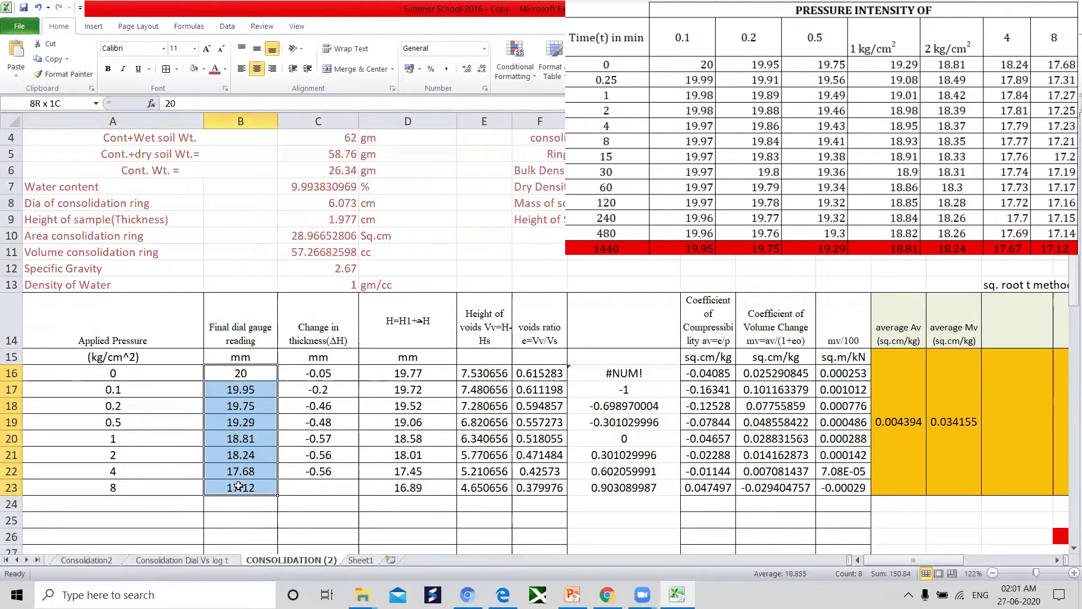
left_click(105, 376)
left_click_drag(106, 376, 113, 489)
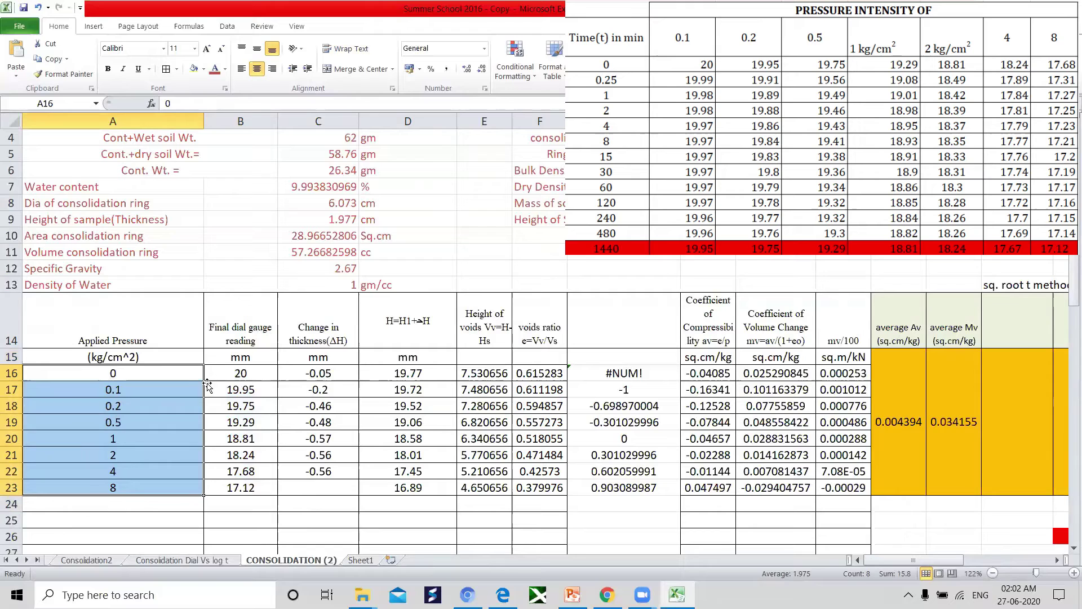
left_click_drag(229, 369, 224, 488)
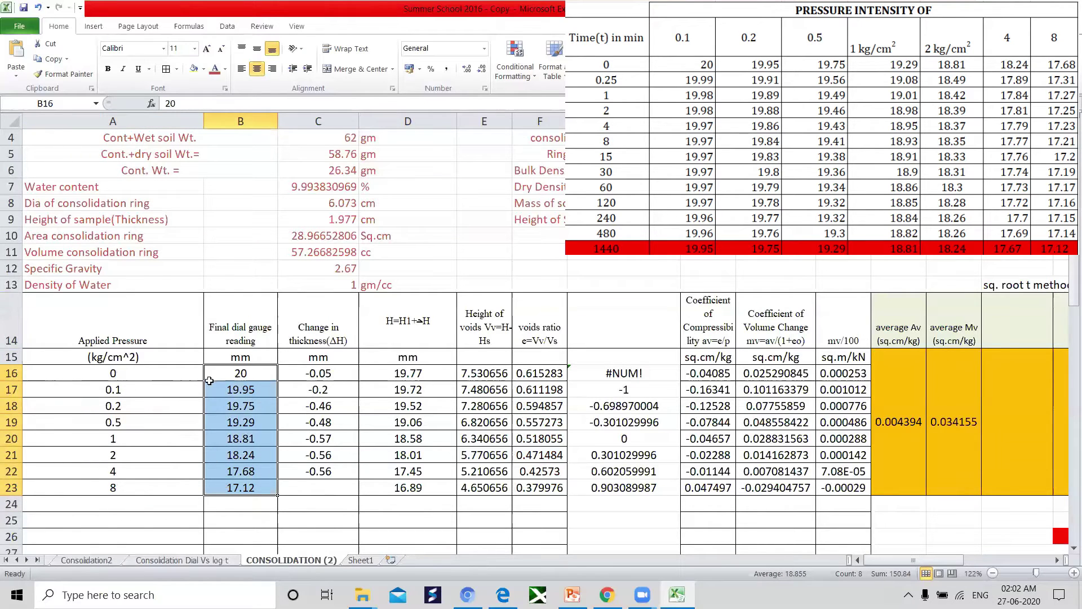
Mark the 1440-minute dial reading row on the Dial Vs log t sheet, then return to CONSOLIDATION (2)
left_click(221, 560)
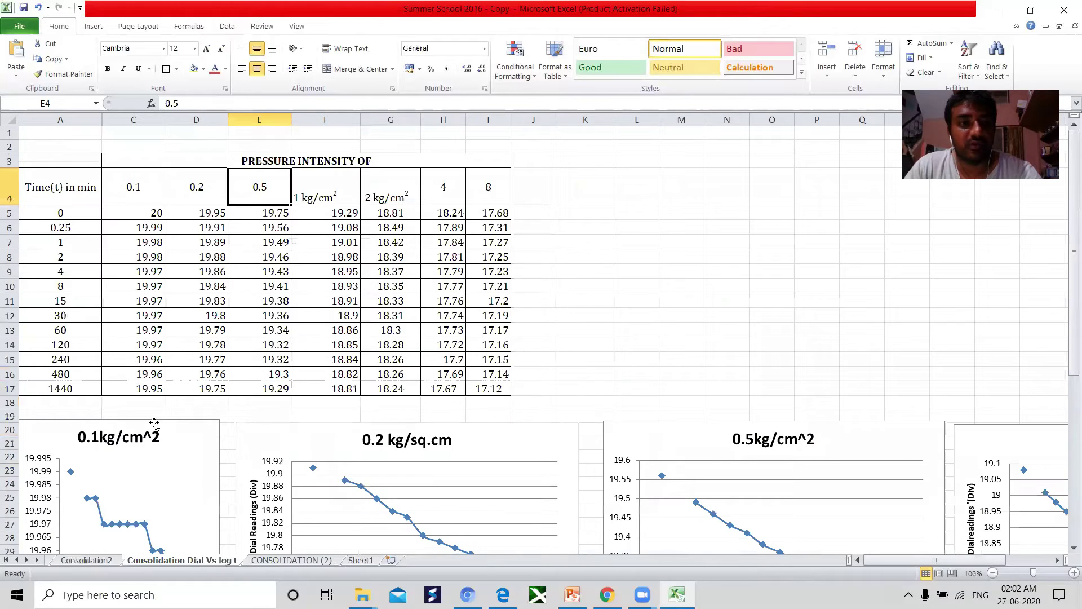
left_click_drag(65, 388, 488, 389)
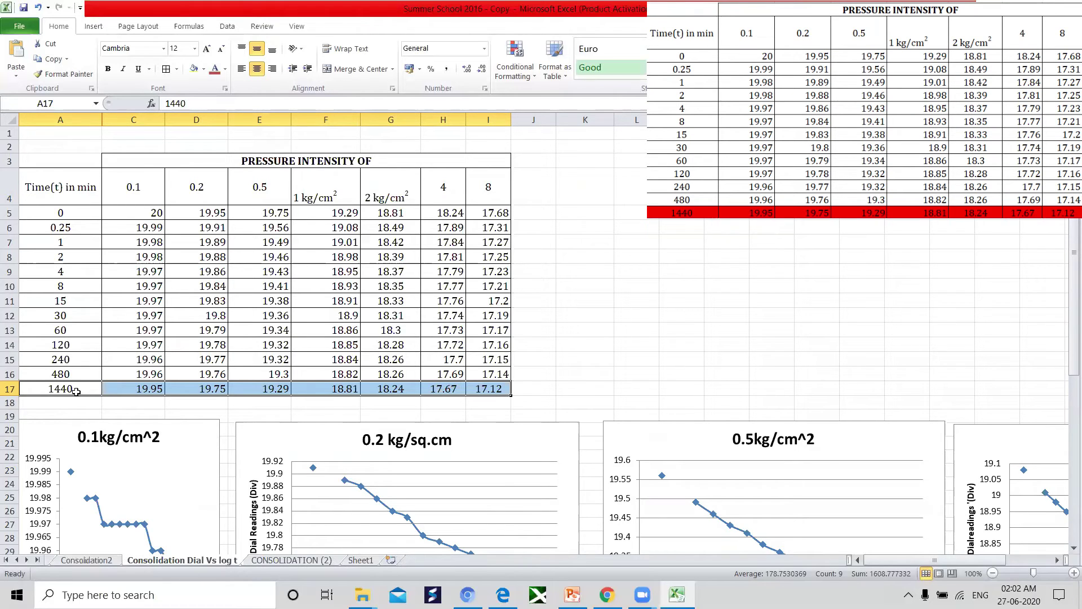
key("ctrl+Page_Down")
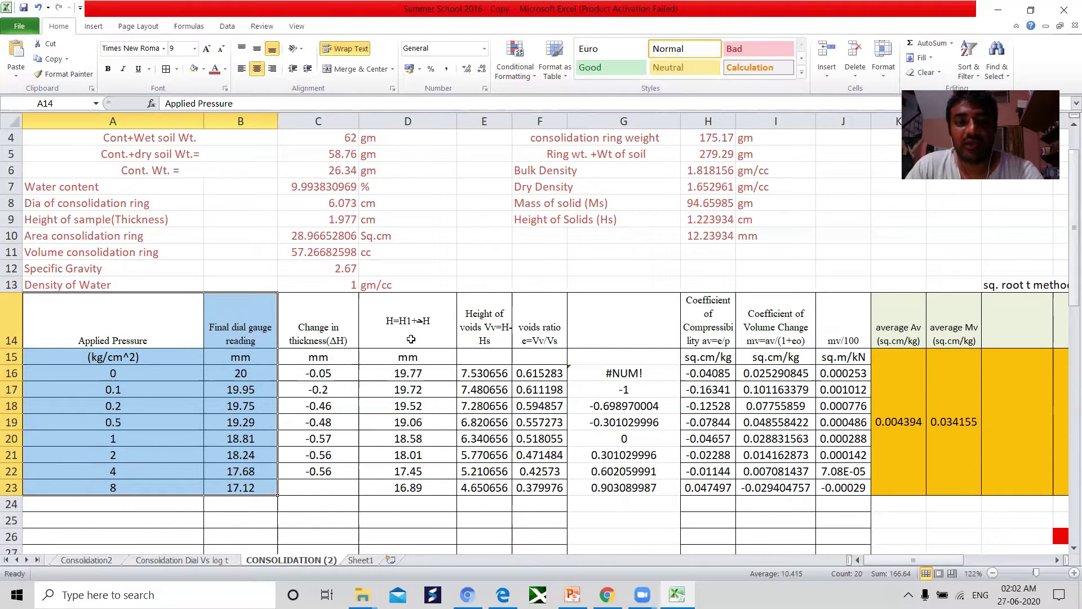
left_click(325, 337)
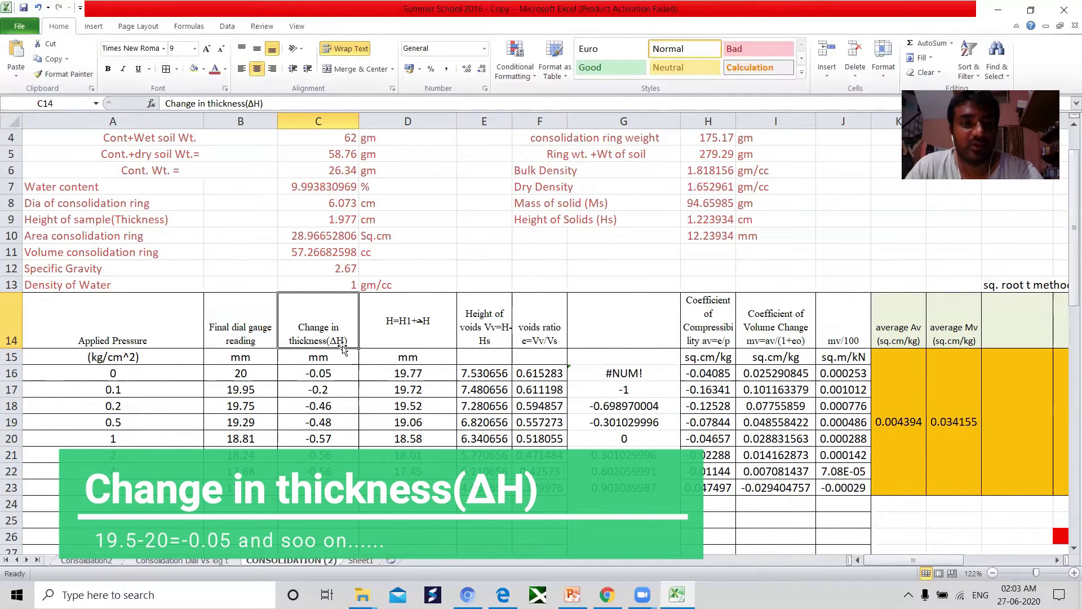
left_click(253, 374)
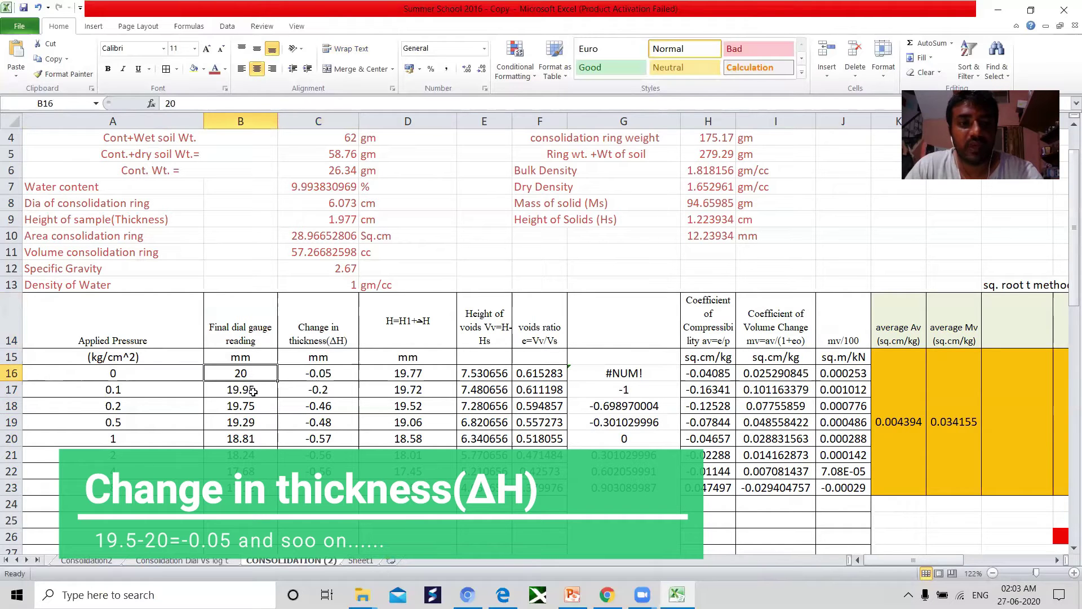
left_click(254, 391)
left_click(323, 376)
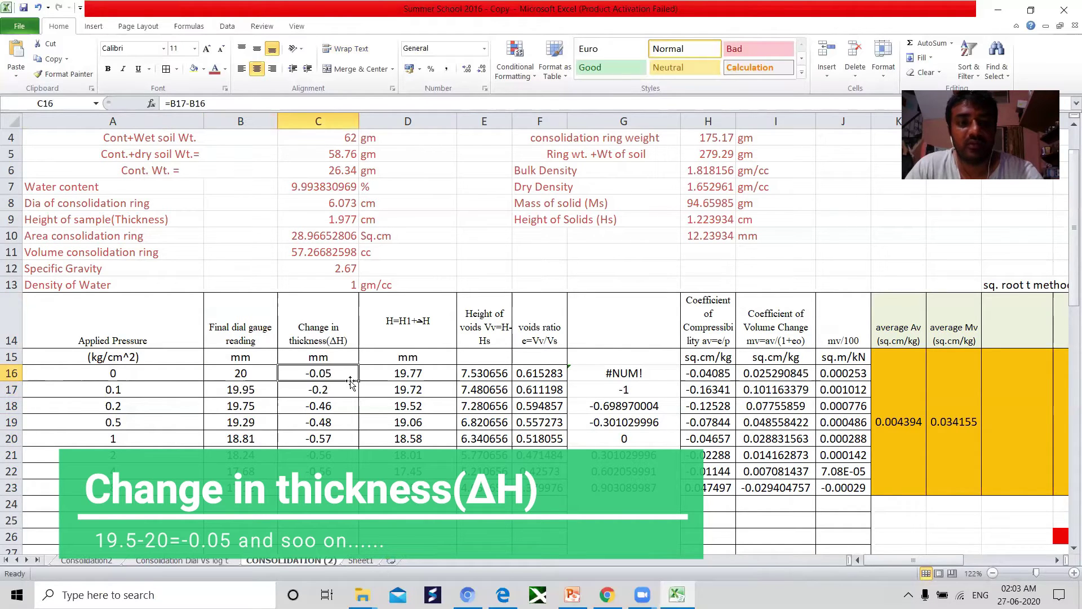
left_click(247, 390)
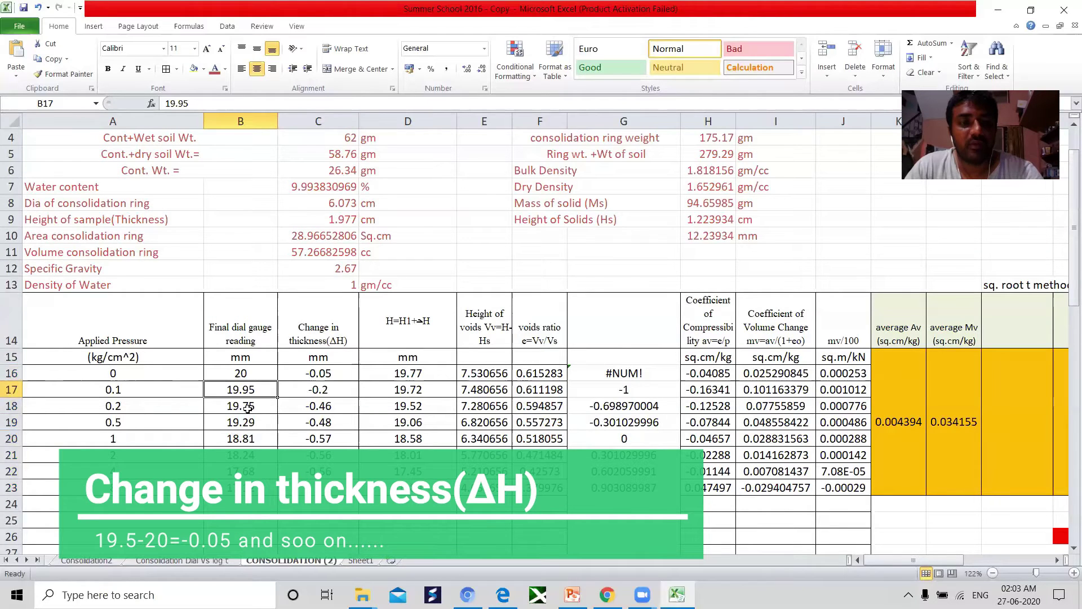
left_click(252, 407)
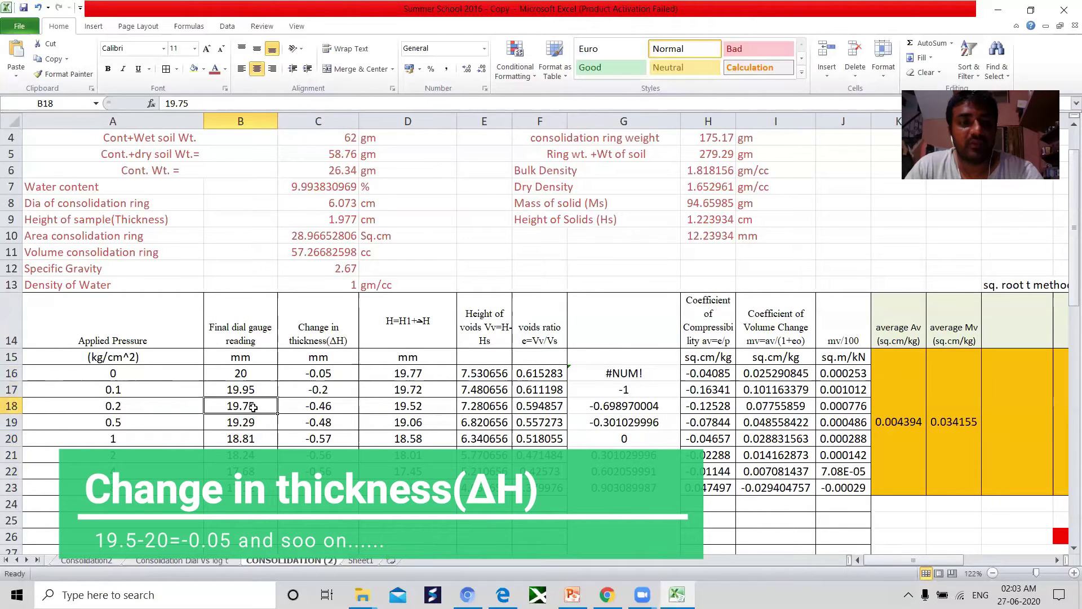
left_click(325, 392)
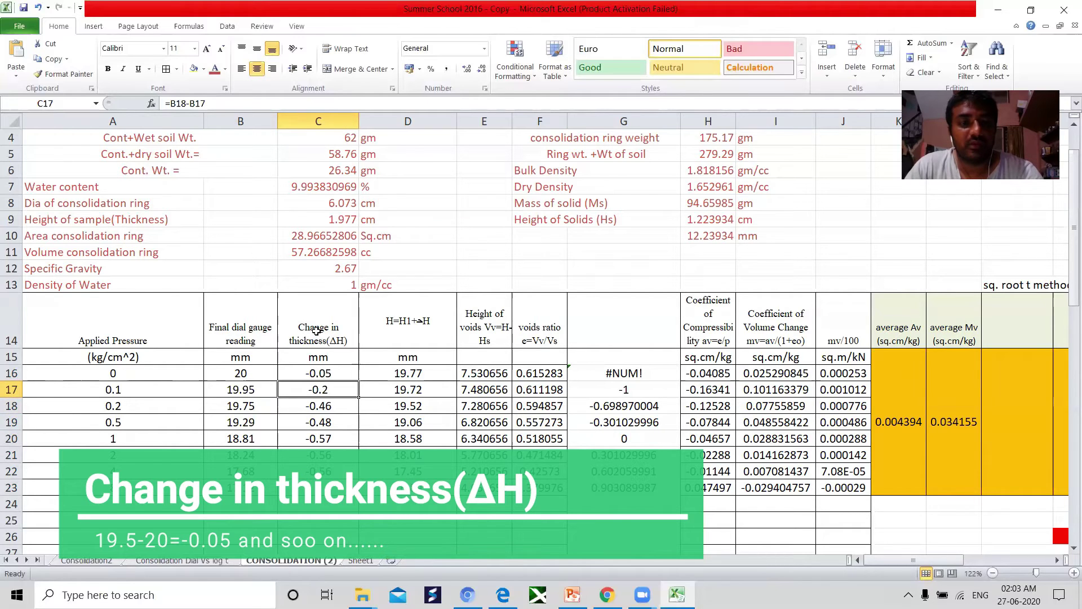
left_click_drag(317, 331, 314, 472)
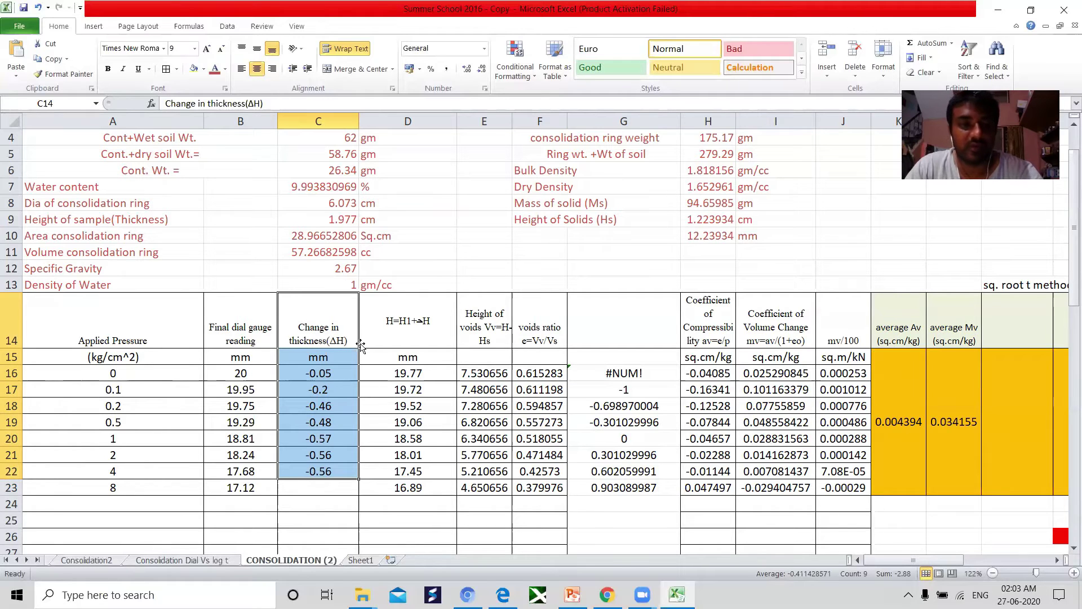
left_click(410, 336)
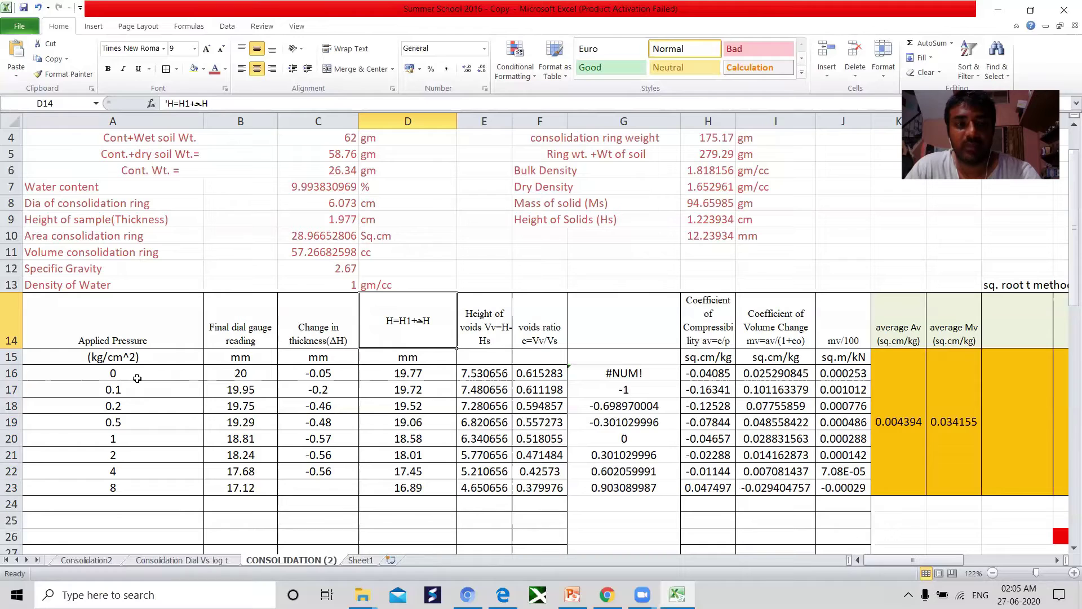
left_click(407, 377)
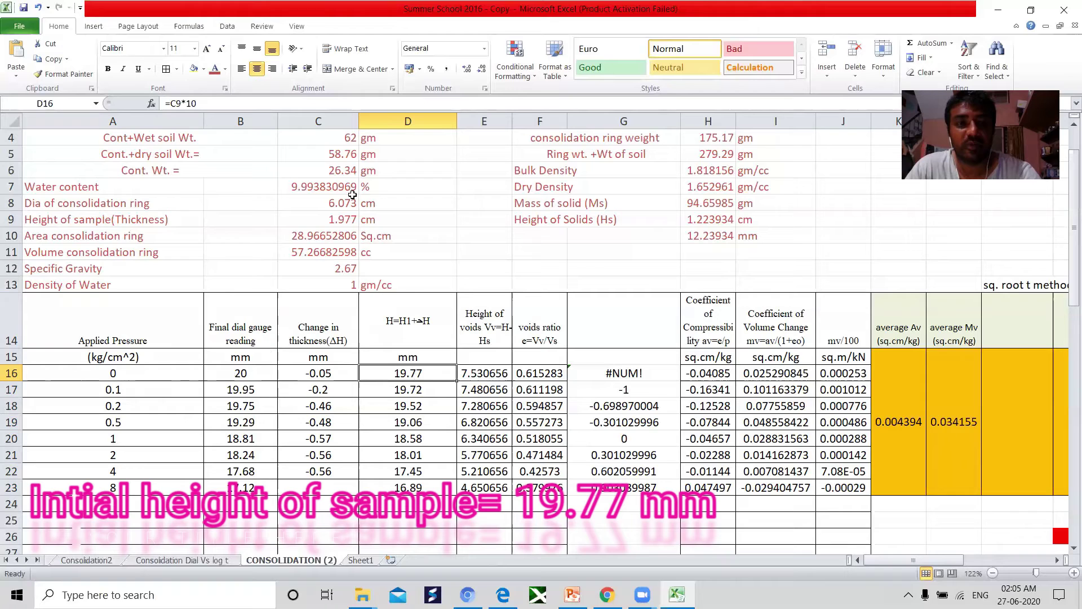
left_click(335, 221)
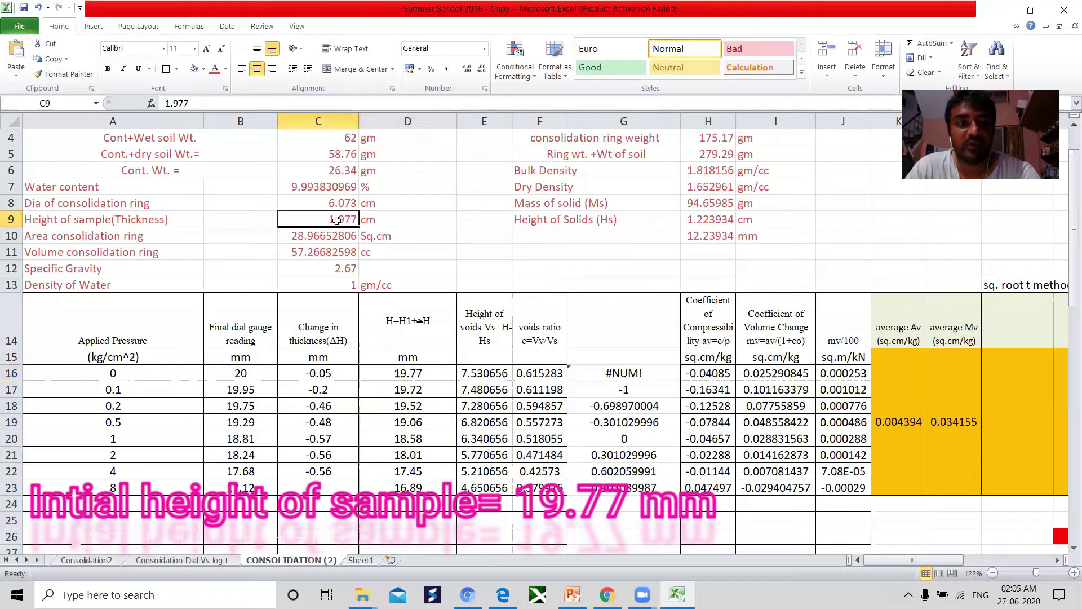
left_click(161, 221)
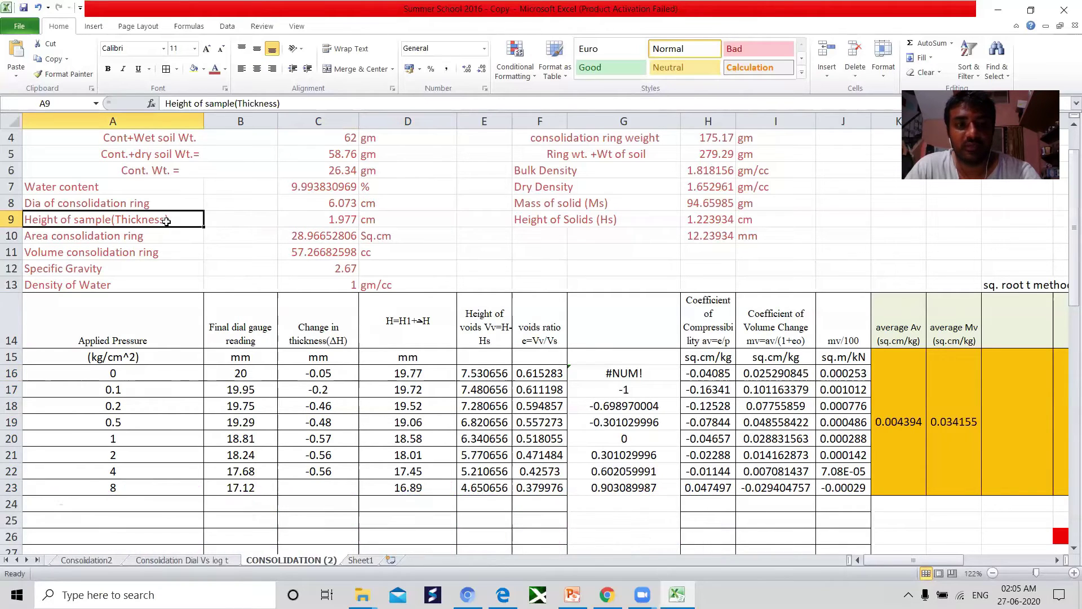
left_click(333, 221)
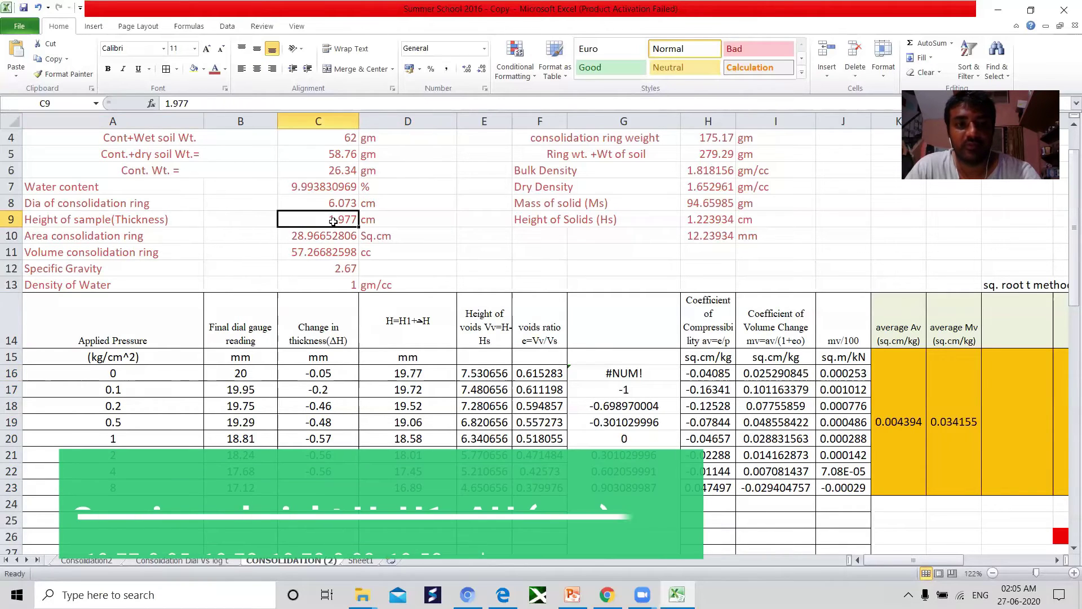
left_click(407, 375)
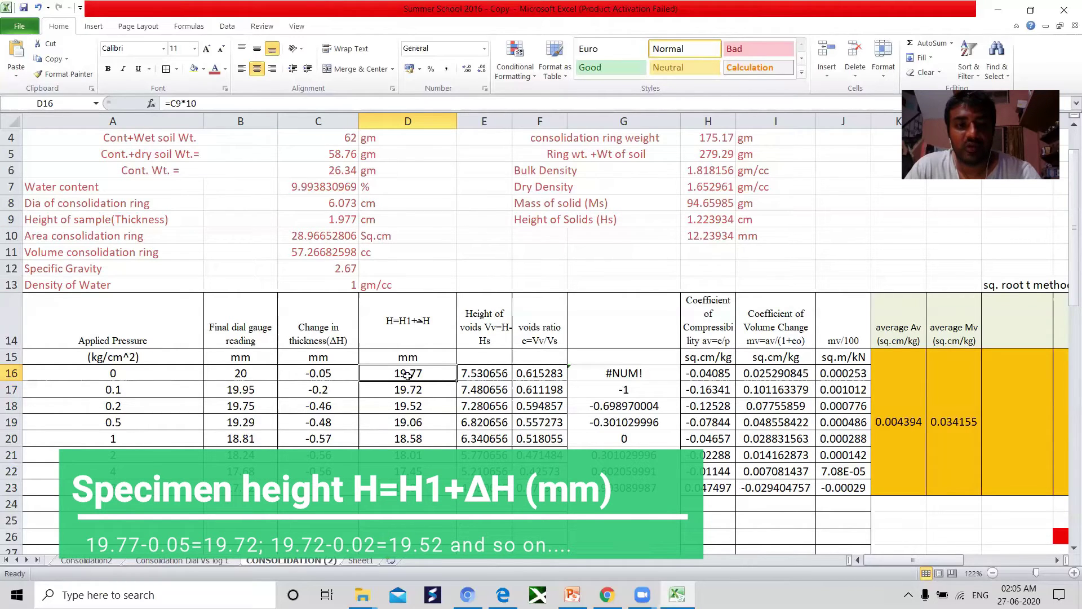
left_click(338, 375)
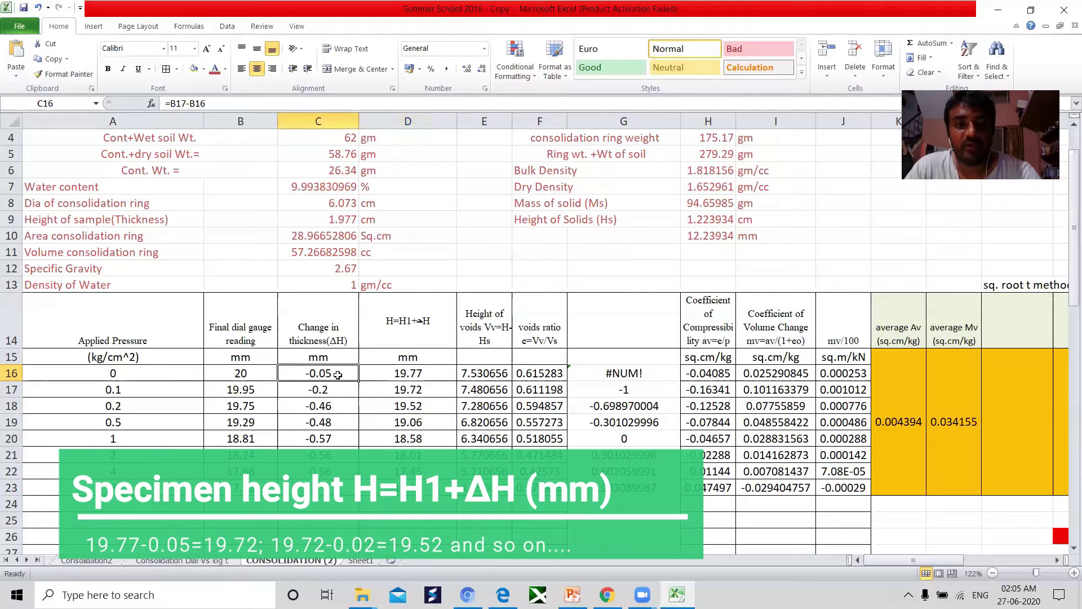
left_click(401, 390)
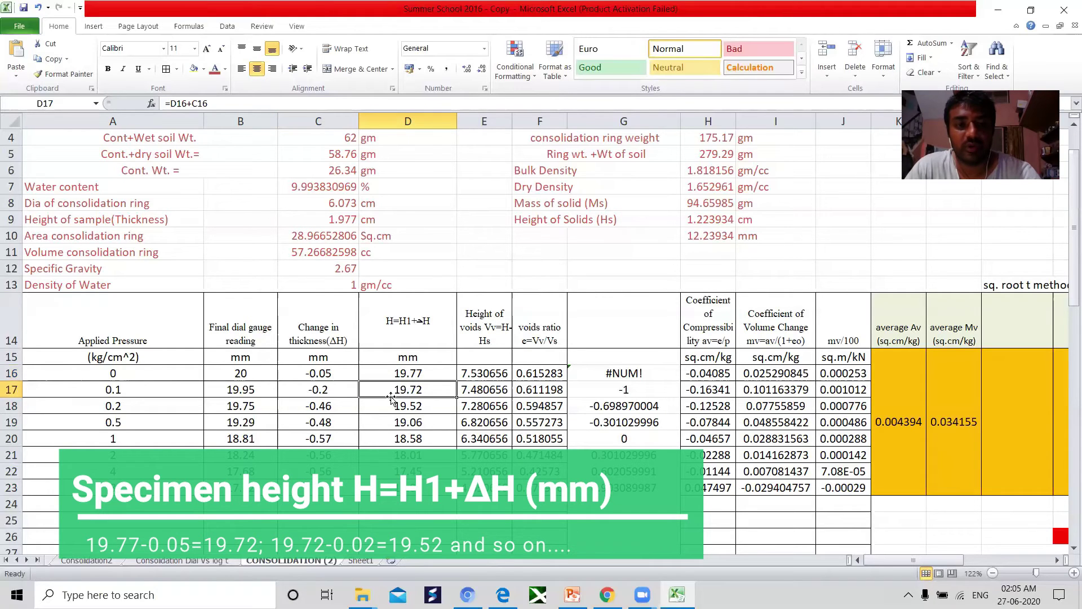
left_click(335, 391)
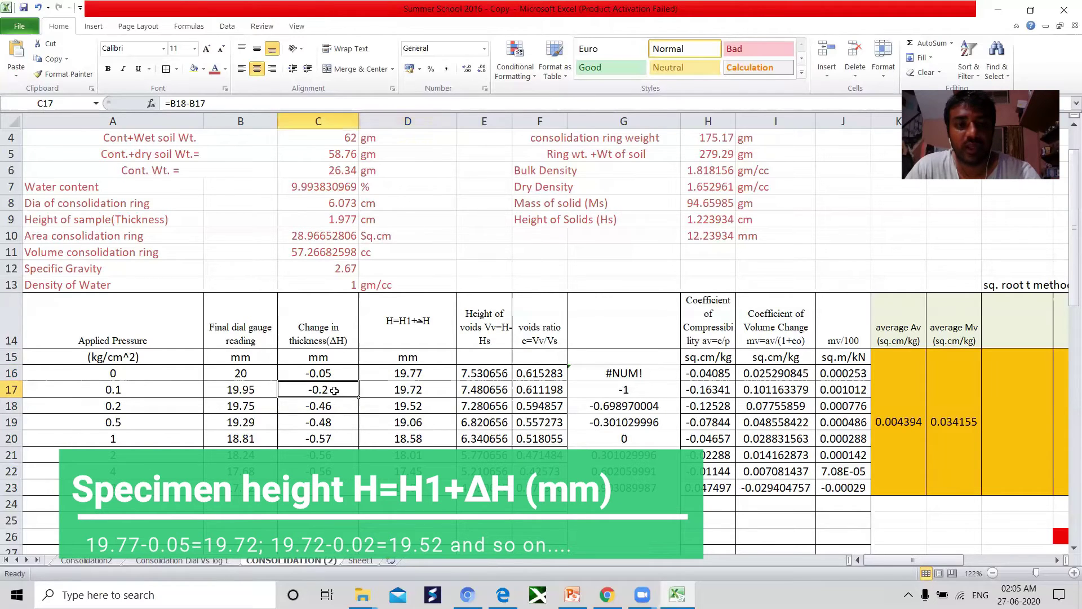
left_click(408, 408)
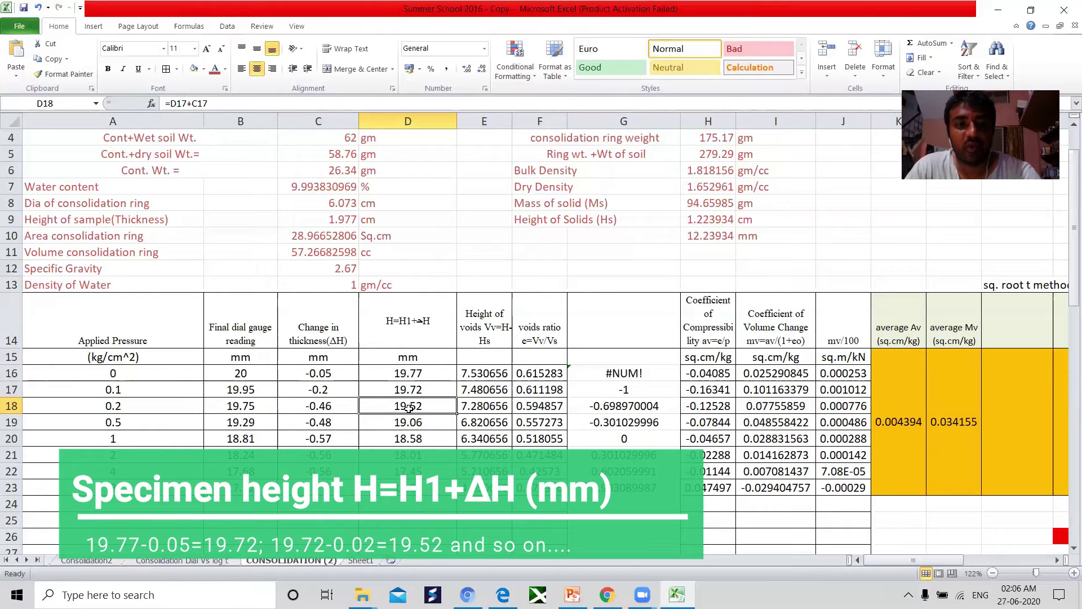
left_click(345, 407)
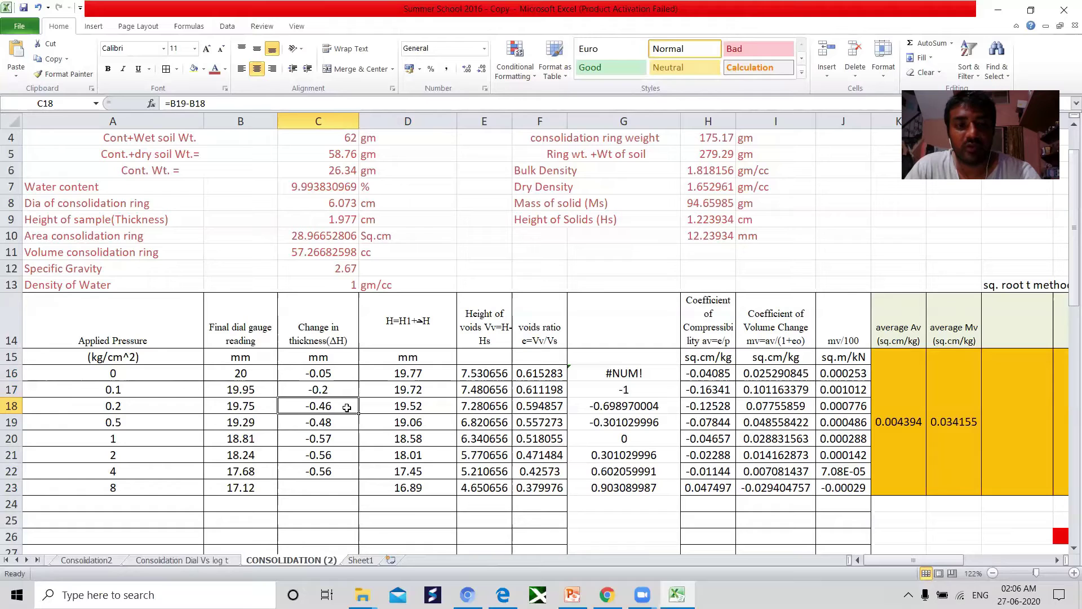
left_click(408, 425)
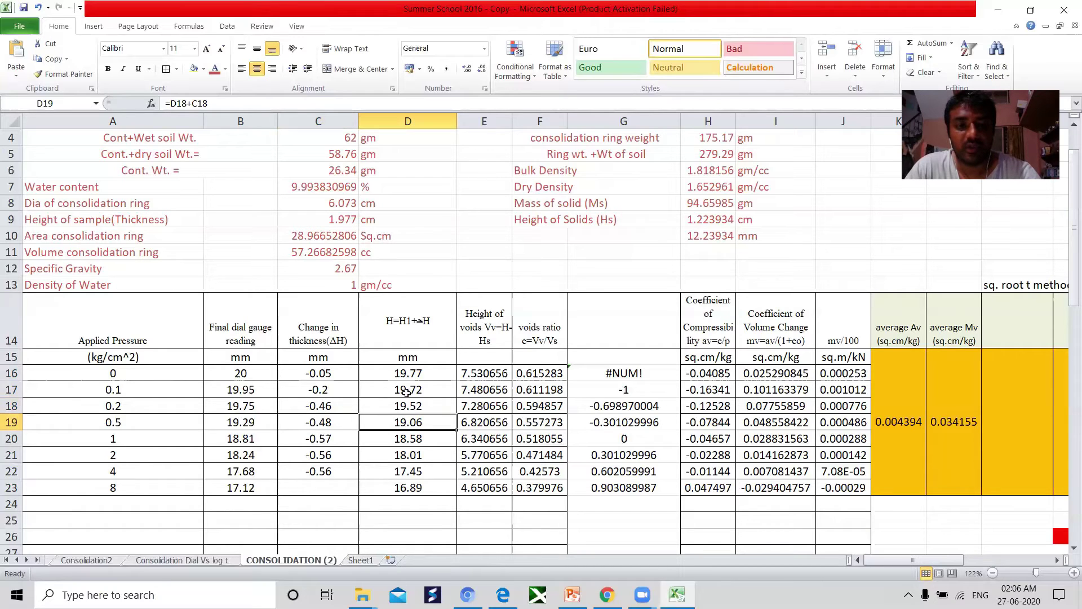
left_click_drag(397, 373, 402, 488)
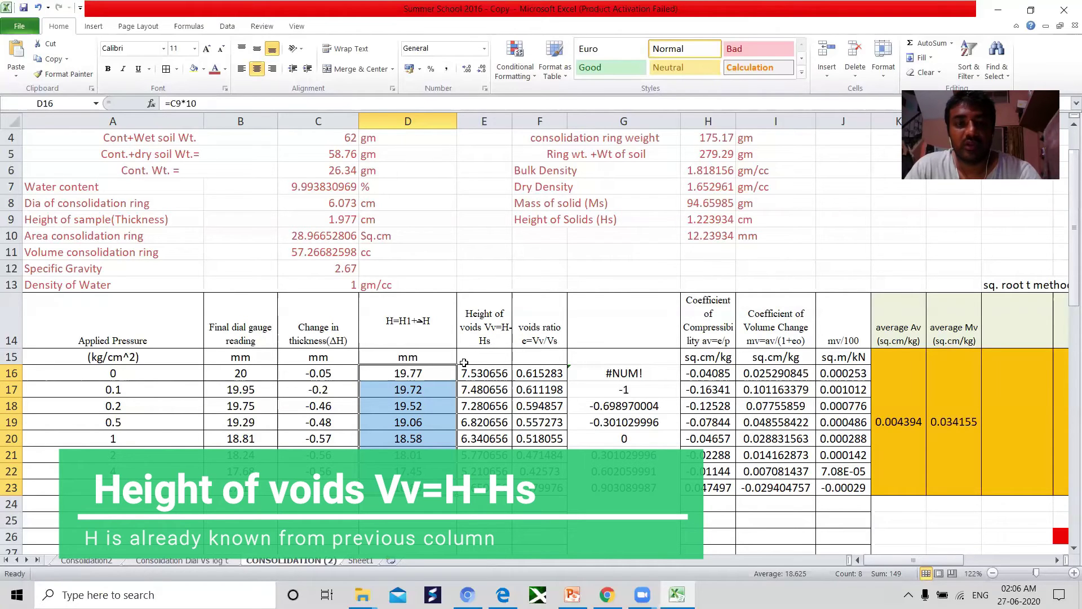
left_click(419, 386)
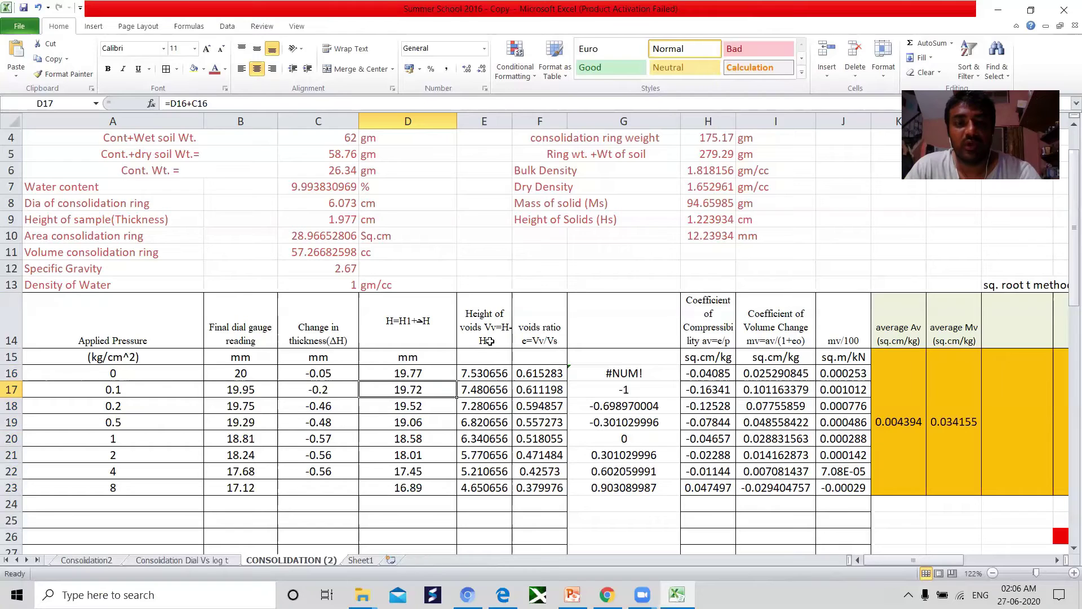
left_click(483, 375)
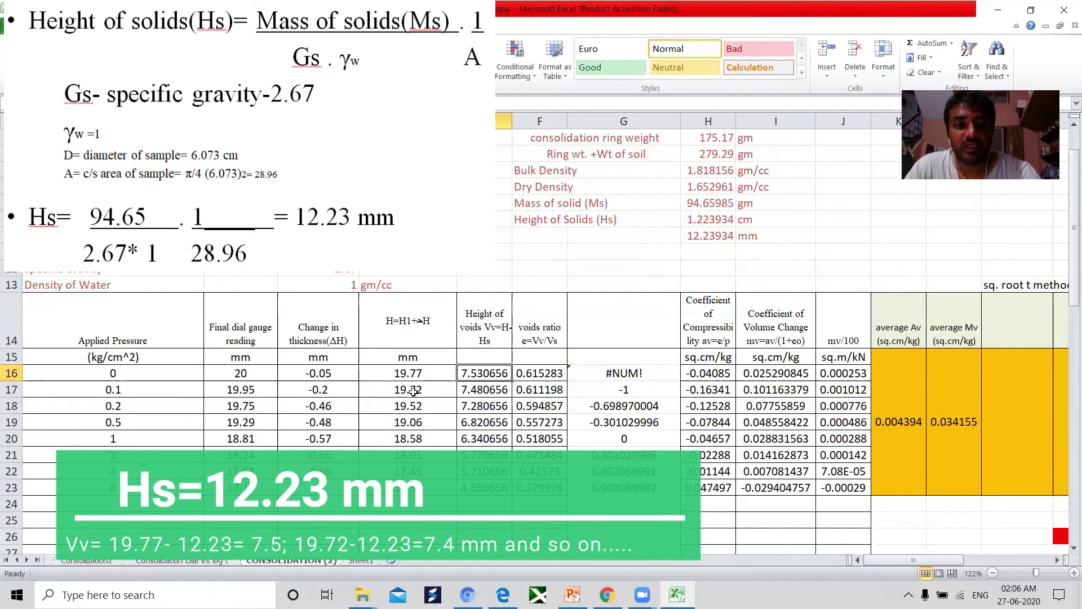
left_click(415, 390)
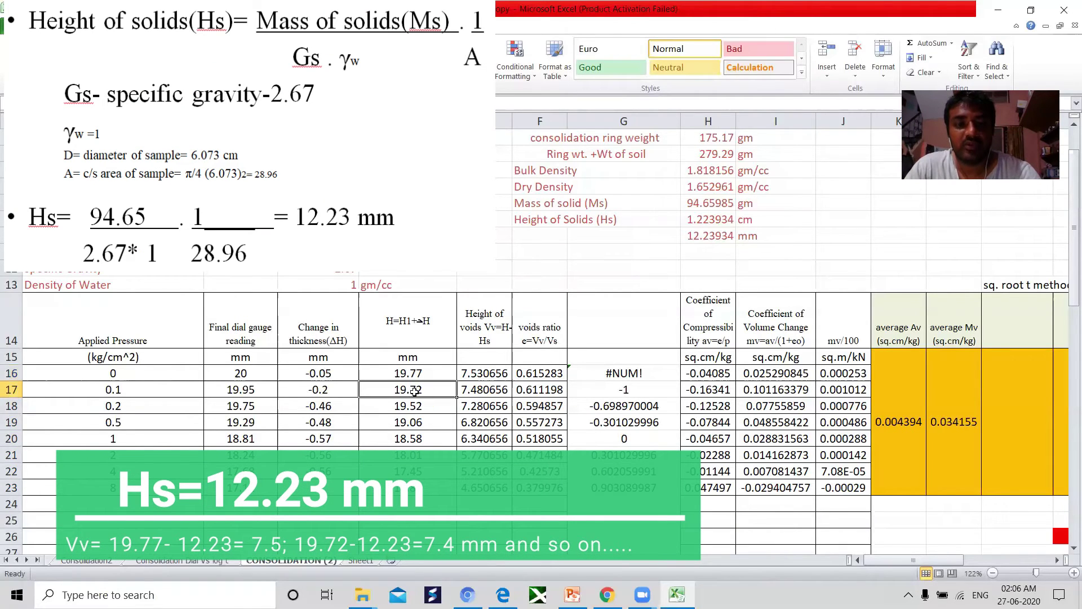
left_click(480, 390)
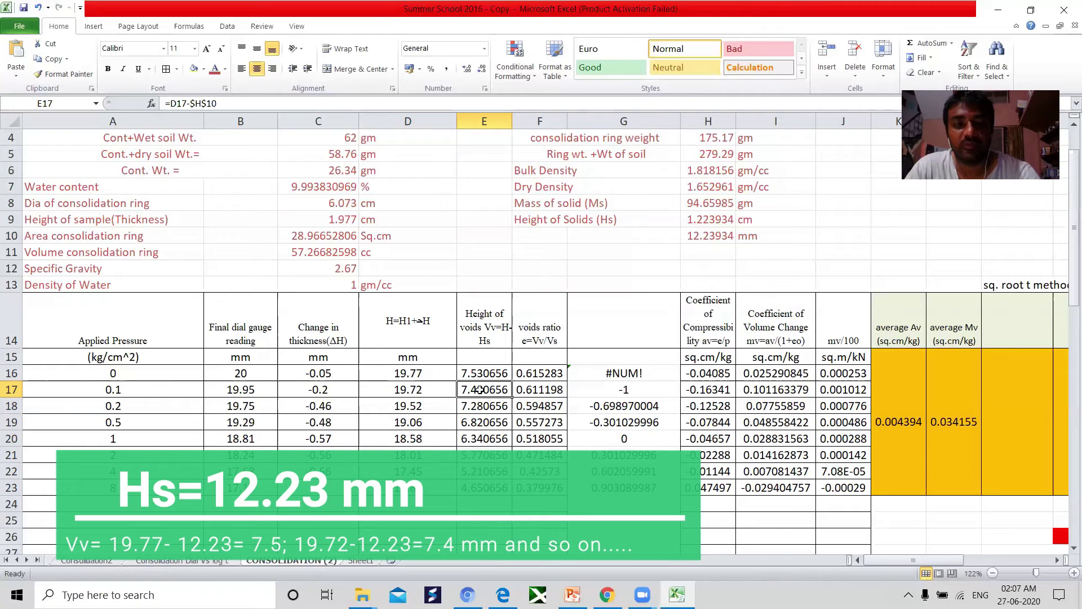
left_click(148, 389)
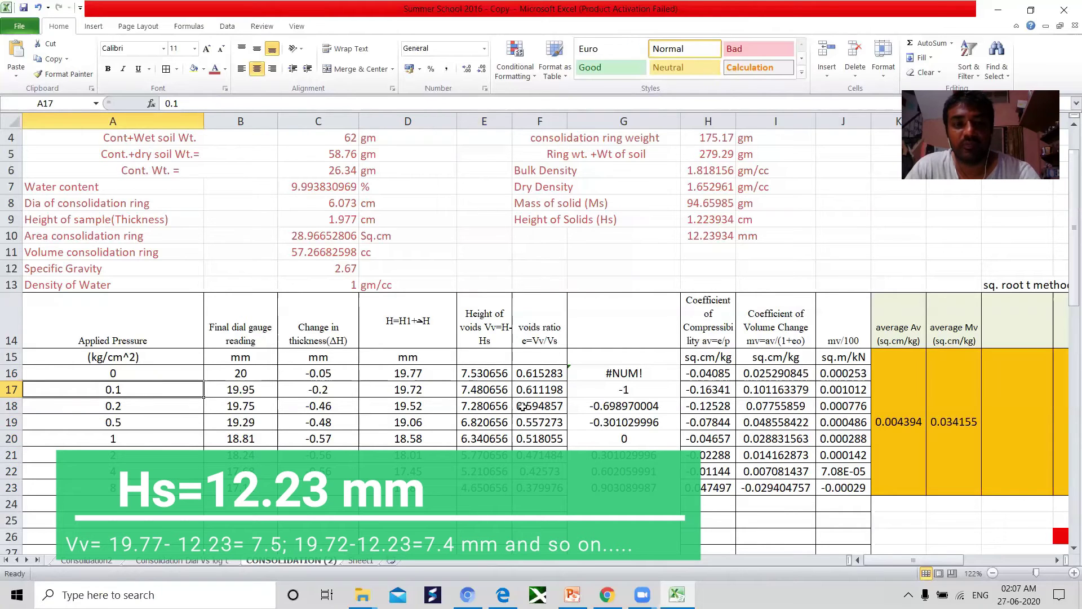
left_click_drag(479, 374, 481, 486)
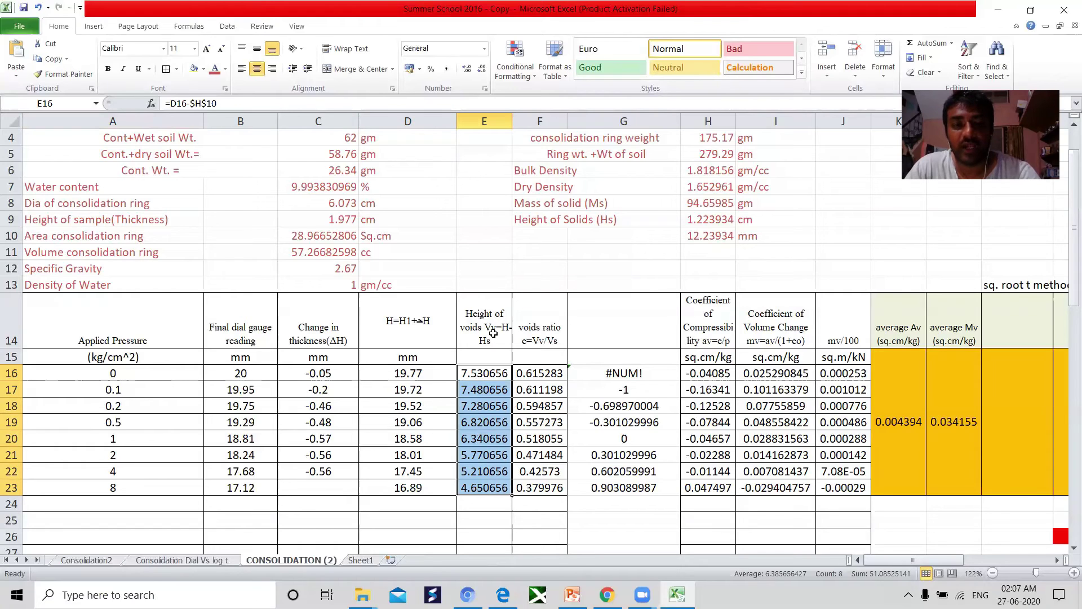
left_click(538, 341)
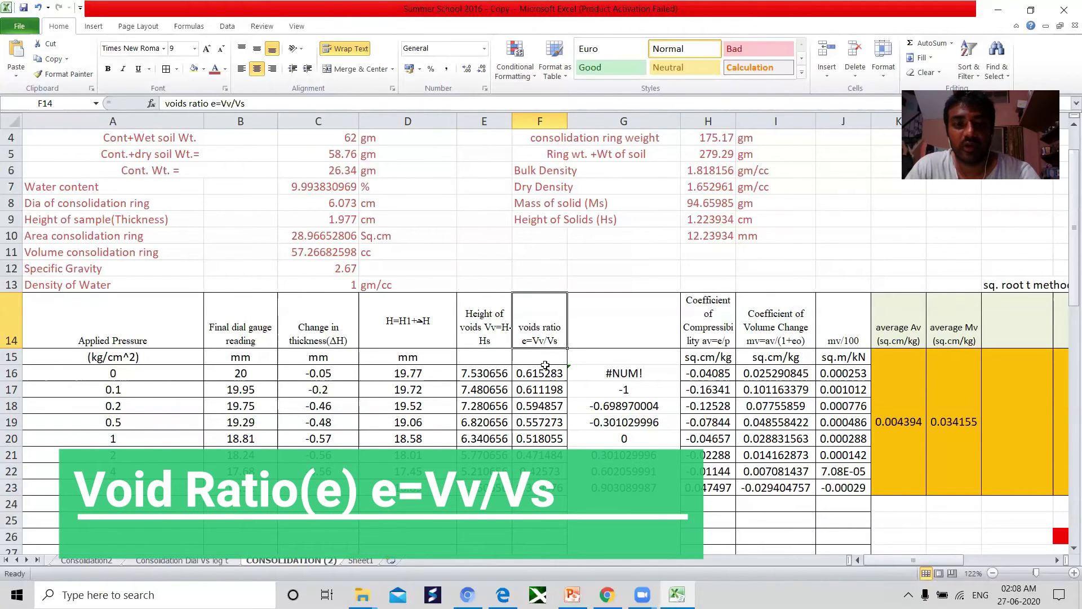
left_click(491, 374)
left_click(492, 388)
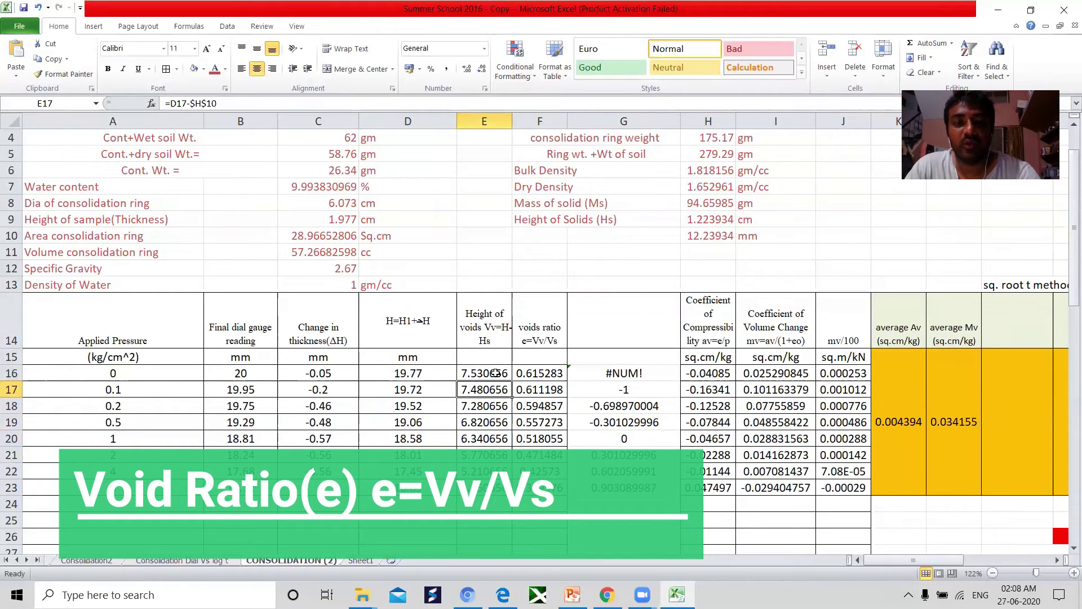
left_click(495, 374)
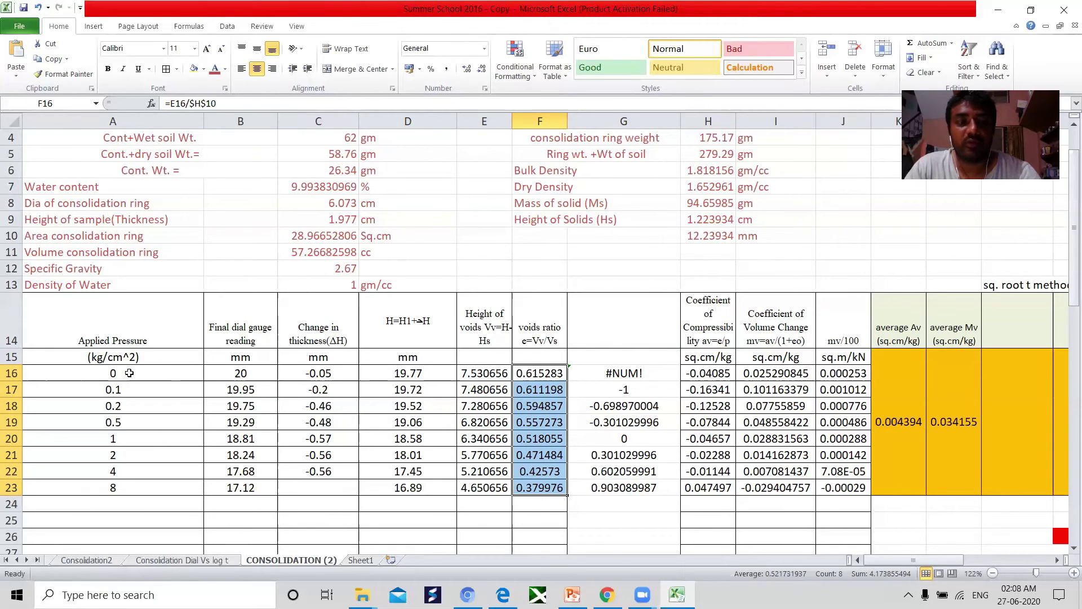
left_click_drag(129, 373, 135, 487)
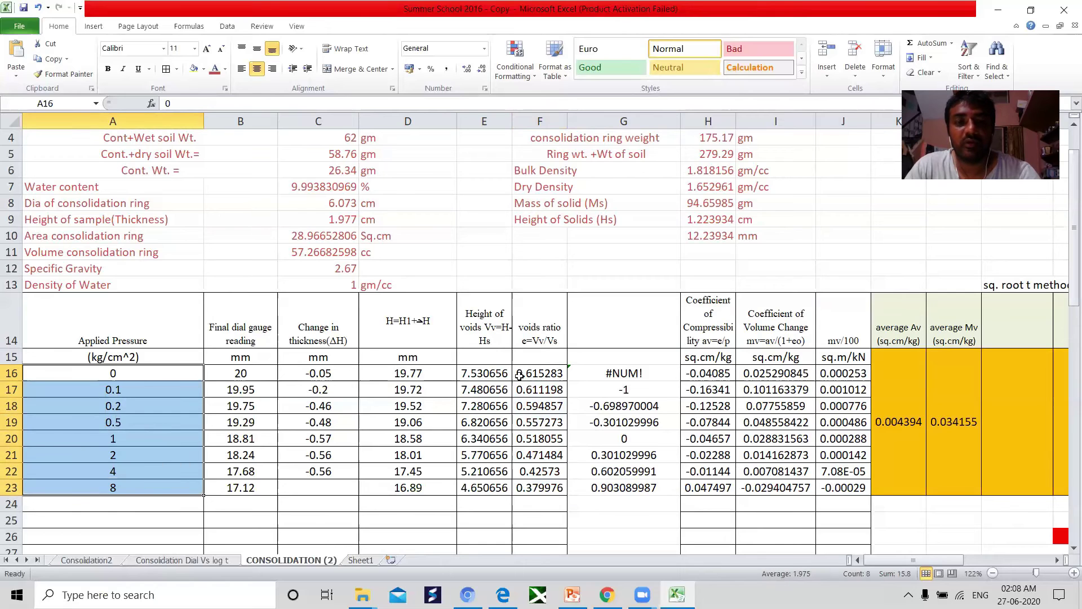
left_click_drag(519, 376, 531, 489)
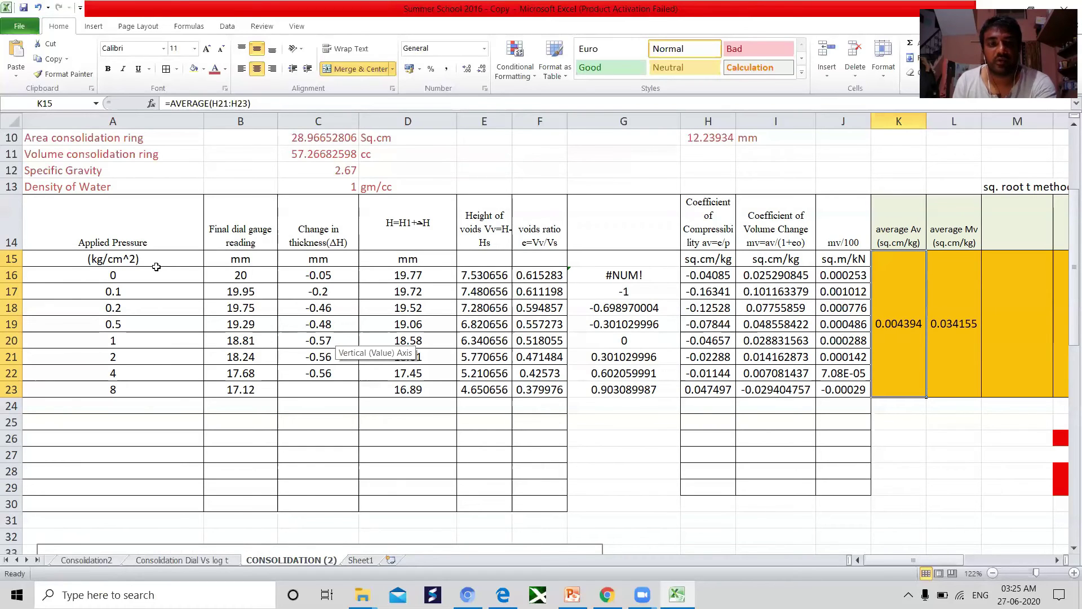
Scroll down to the e Vs P chart, then switch to the PowerPoint slide on av and mv
scroll(285, 333, "down", 4)
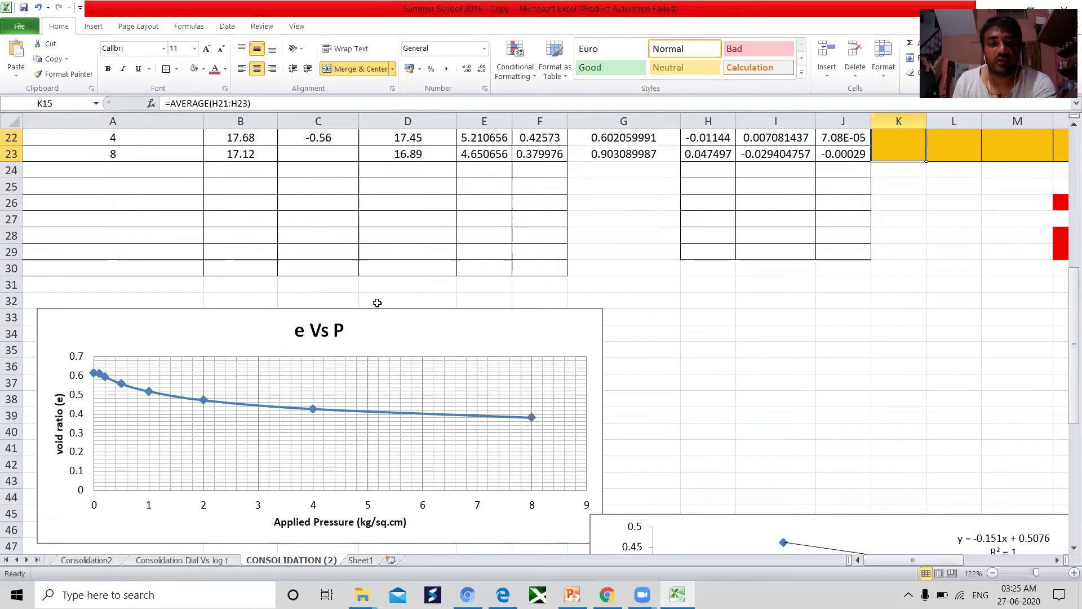
scroll(377, 303, "down", 3)
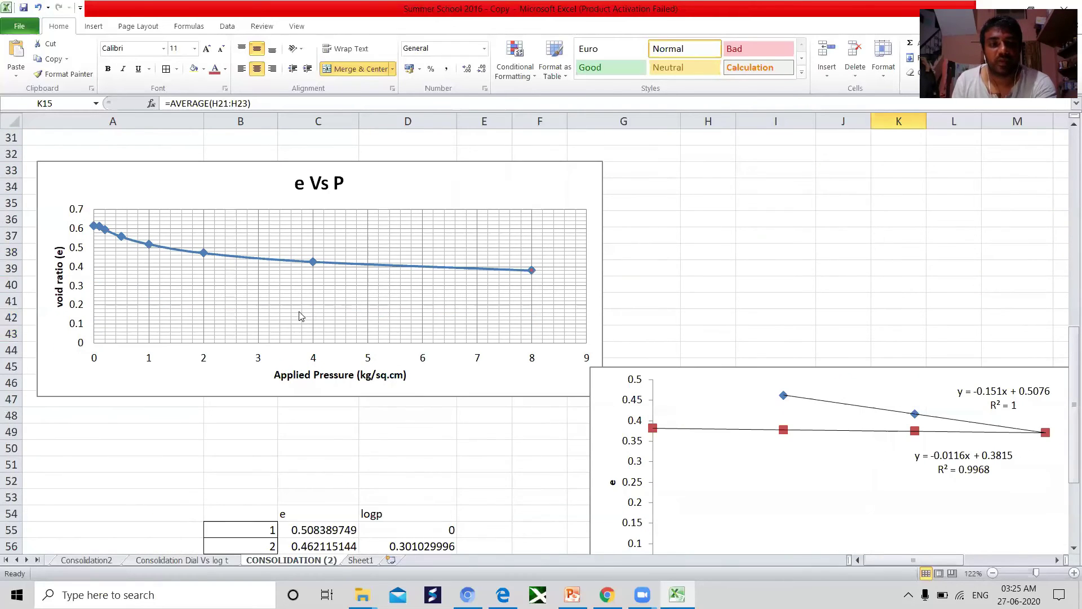
key("alt+Tab")
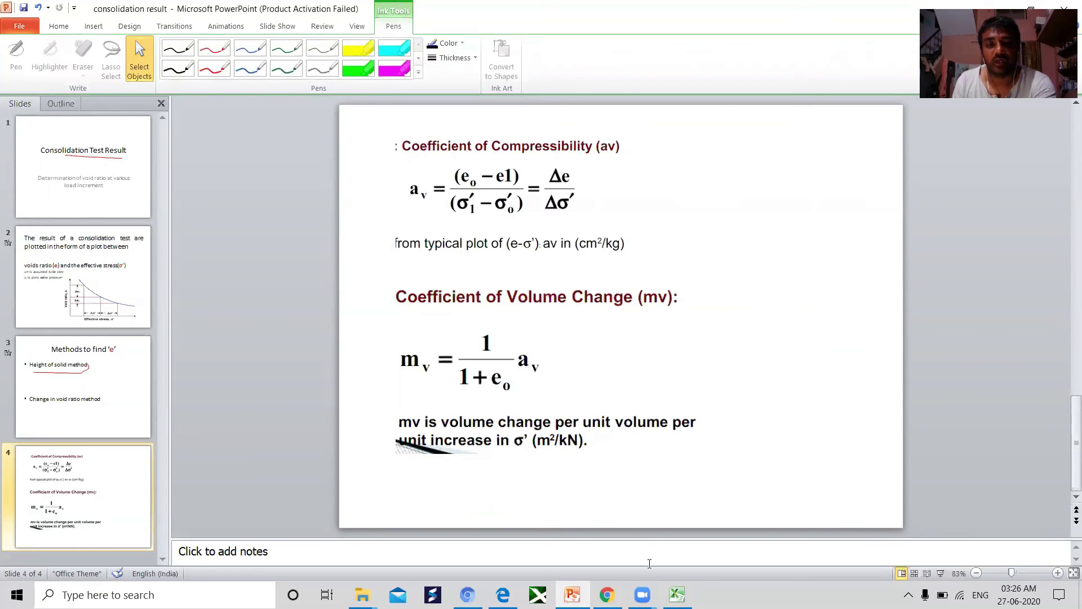
Return to the Excel worksheet showing the e Vs P void-ratio chart
left_click(678, 595)
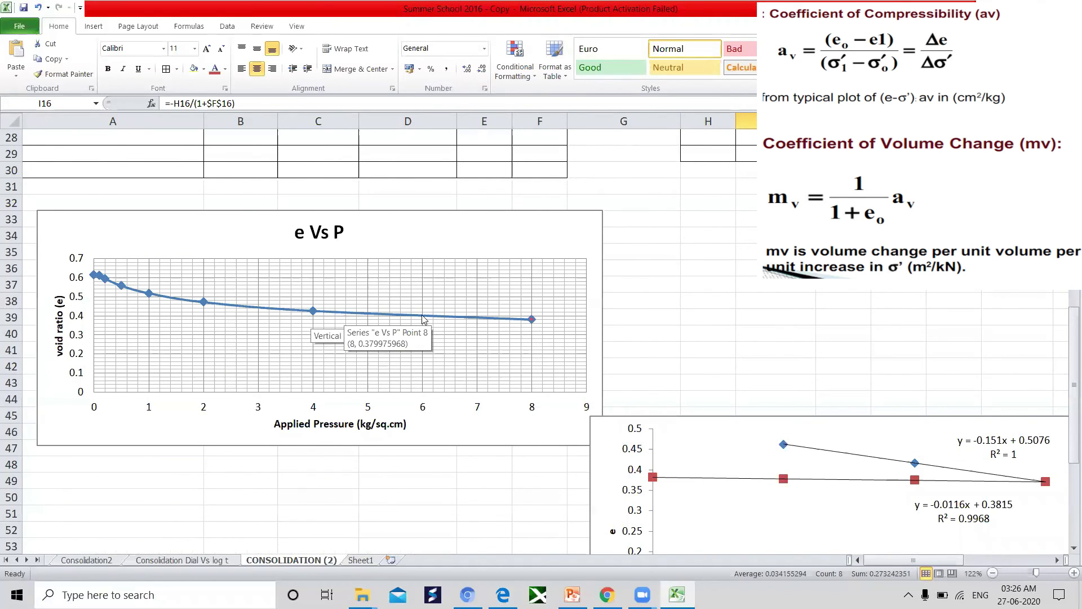
scroll(345, 318, "up", 5)
left_click_drag(708, 226, 715, 332)
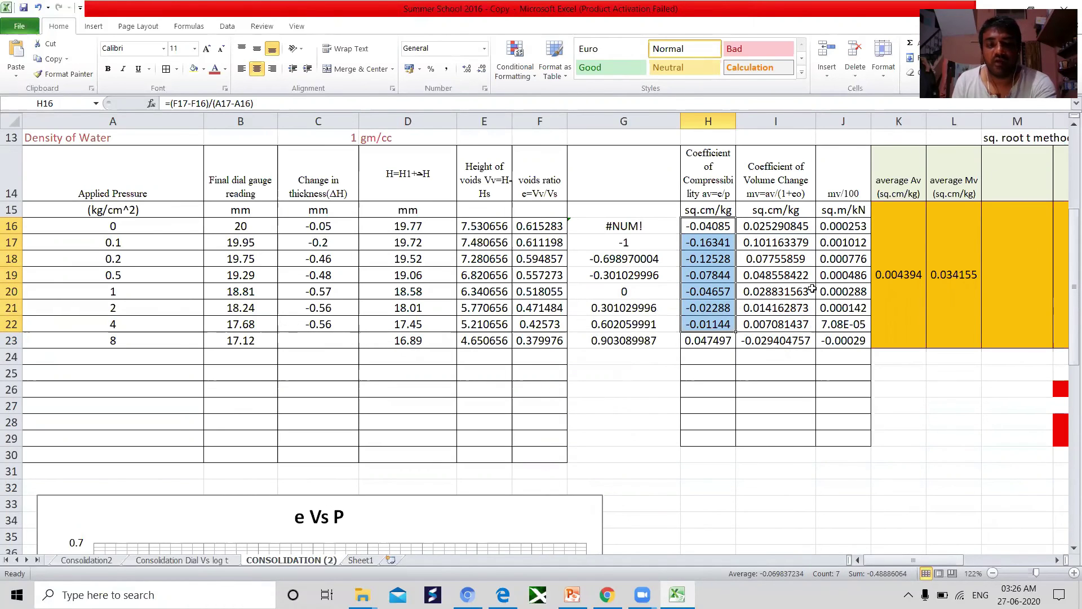
left_click(894, 259)
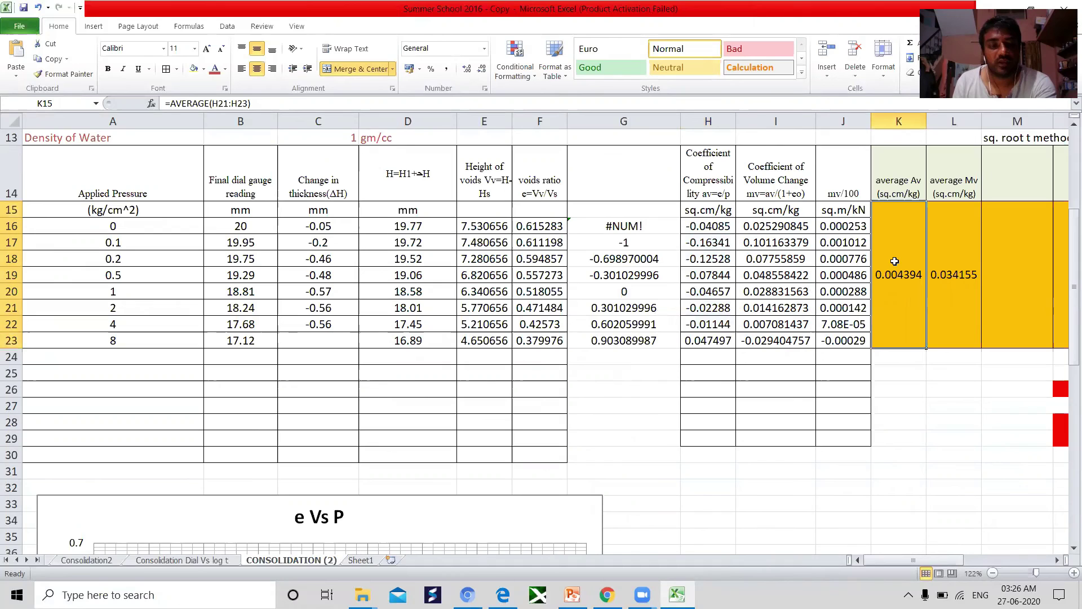
left_click(945, 261)
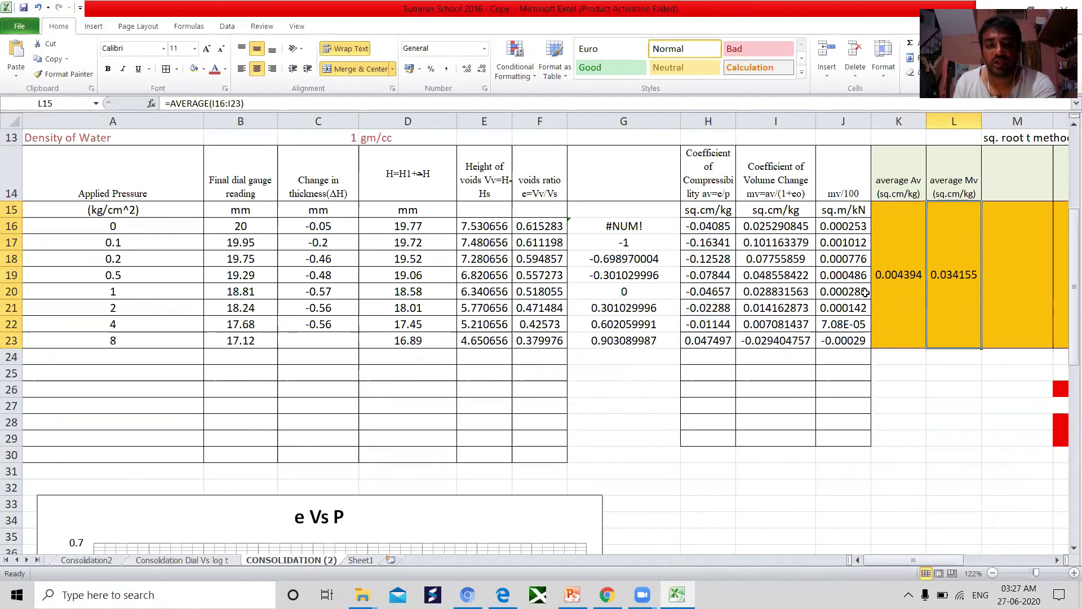
left_click(904, 293)
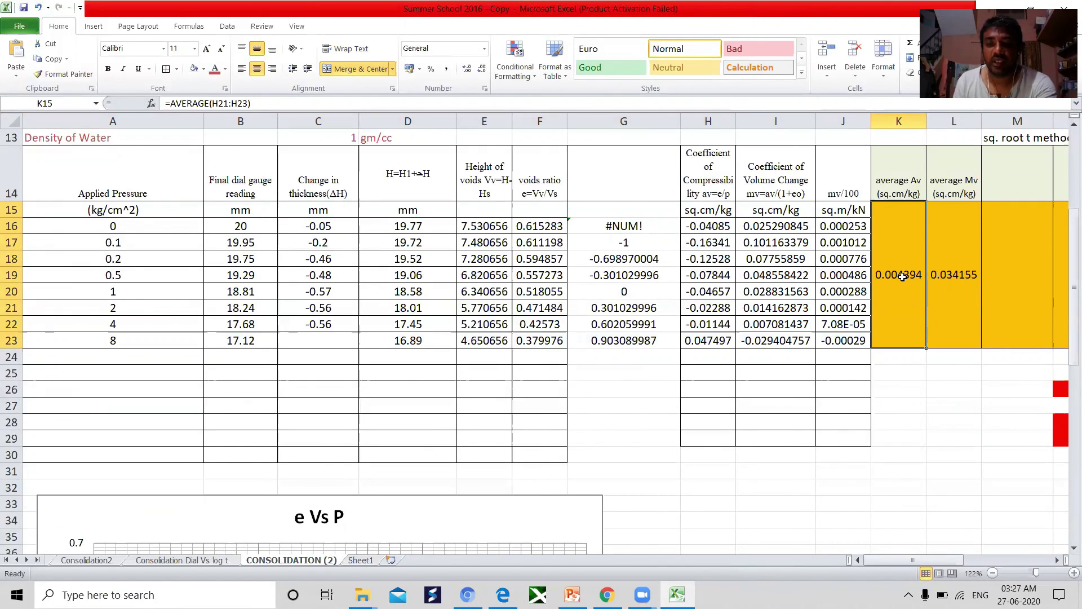
left_click(962, 276)
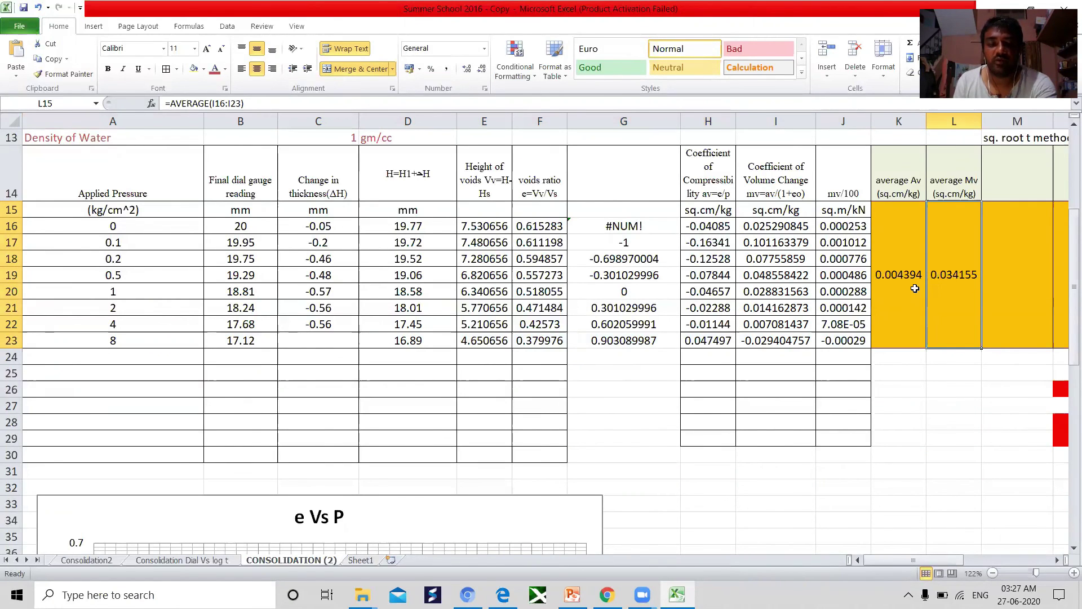
left_click_drag(80, 343, 839, 341)
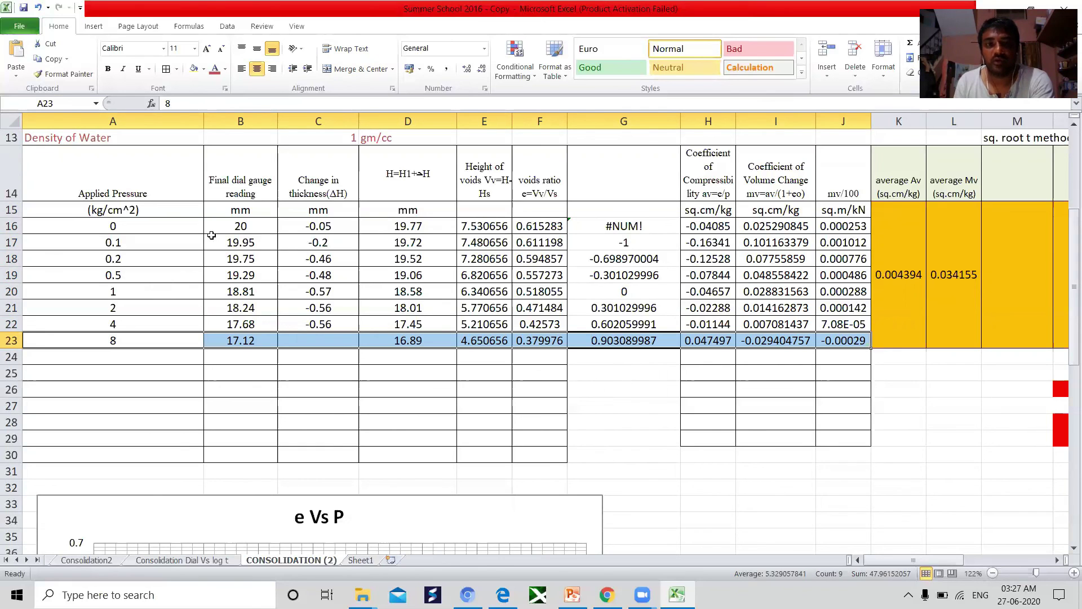
left_click(954, 275)
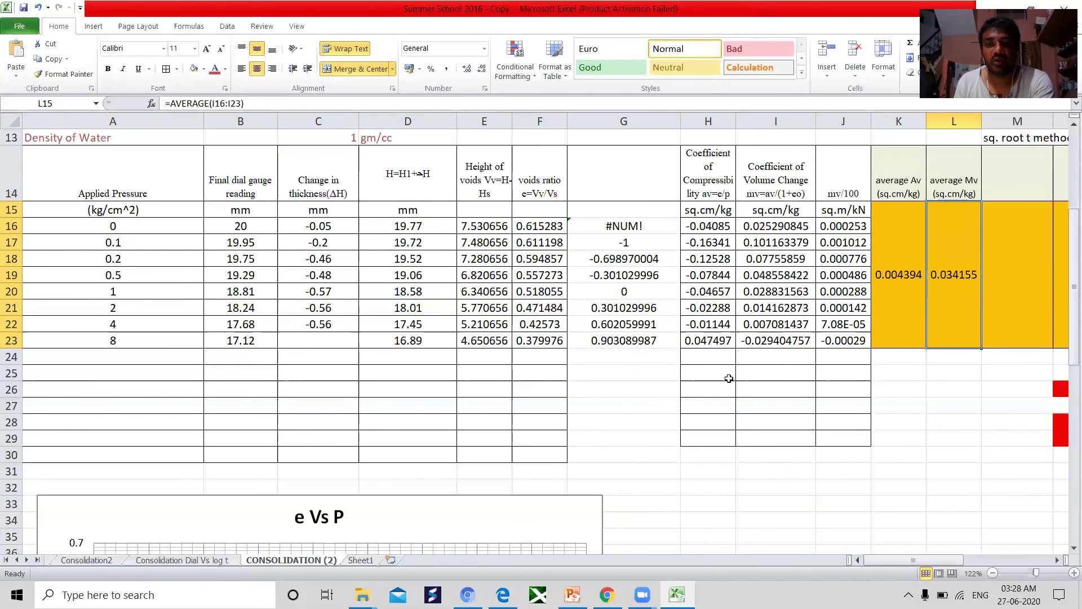